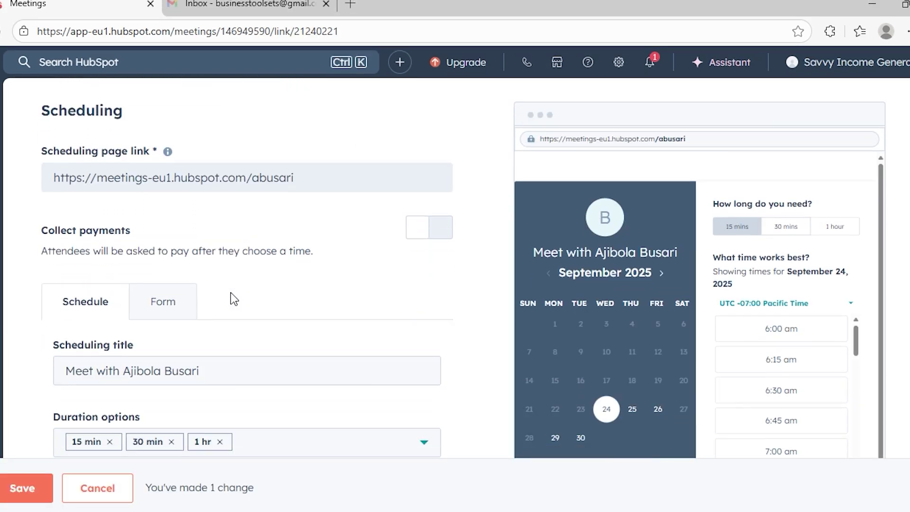
- Scroll down and back up through the Meetings scheduling settings
{"action": "scroll", "coordinate": [231, 294], "scroll_direction": "down", "scroll_amount": 7}
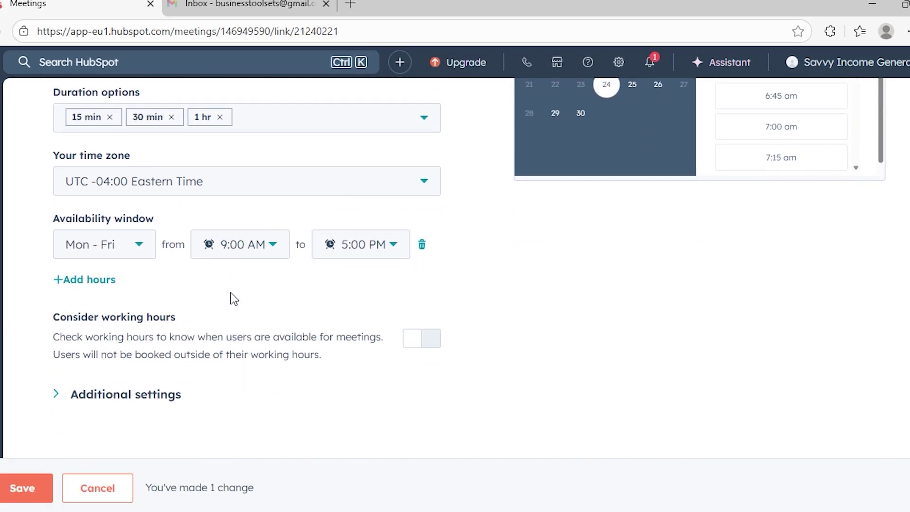
{"action": "scroll", "coordinate": [231, 292], "scroll_direction": "up", "scroll_amount": 8}
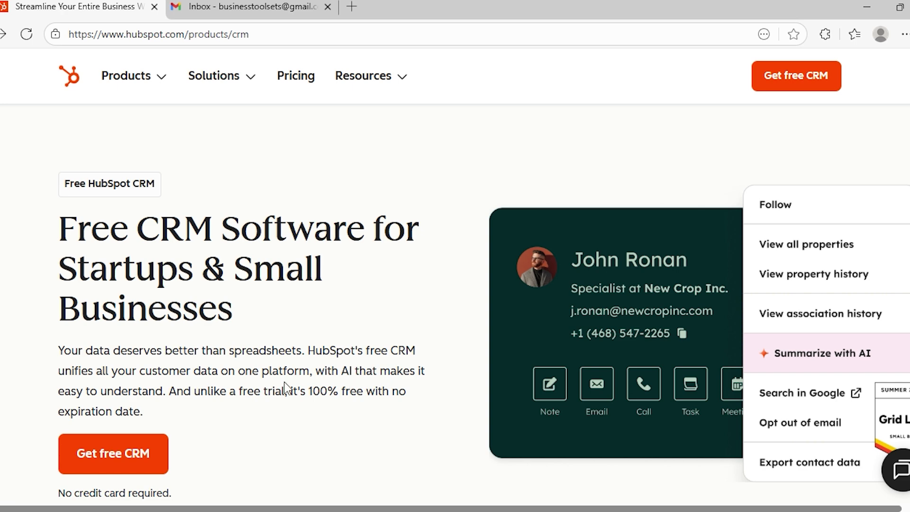
- Use the 'Get free CRM' button on the product page to reach the sign-up form
{"action": "left_click", "coordinate": [135, 455]}
{"action": "left_click", "coordinate": [137, 456]}
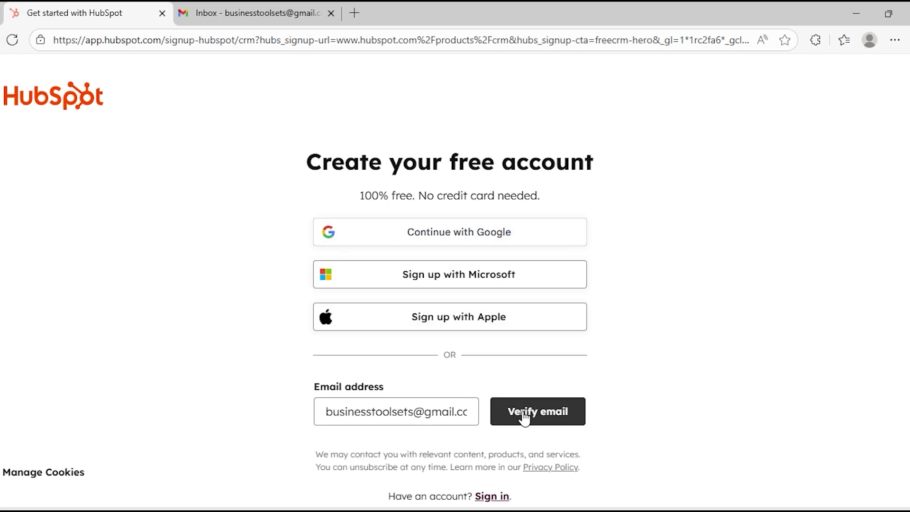
- Verify the sign-up e-mail by pasting in the emailed verification code
{"action": "left_click", "coordinate": [524, 417]}
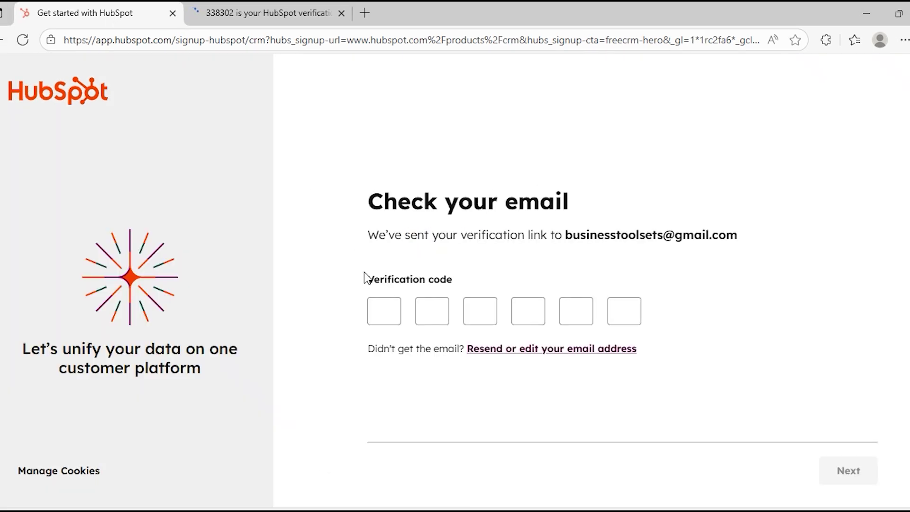
{"action": "left_click", "coordinate": [373, 315]}
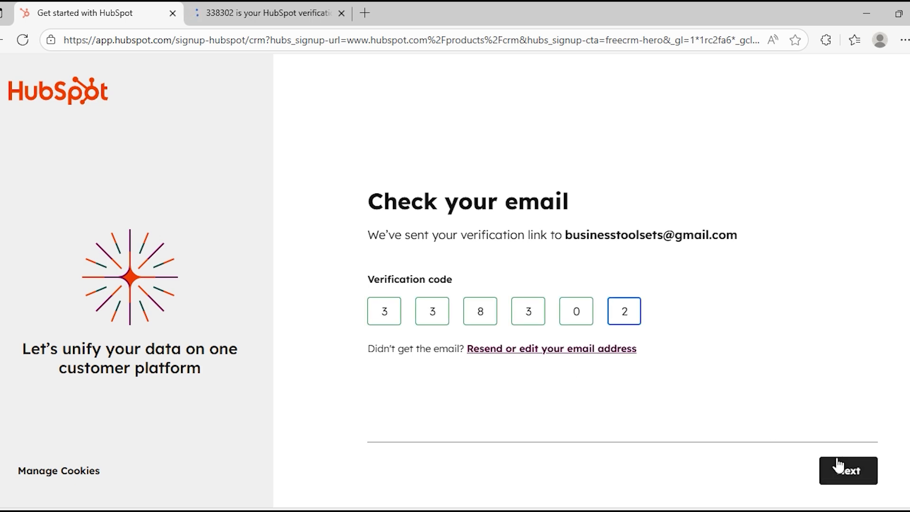
{"action": "left_click", "coordinate": [848, 471]}
- Set the new account password
{"action": "left_click", "coordinate": [485, 265]}
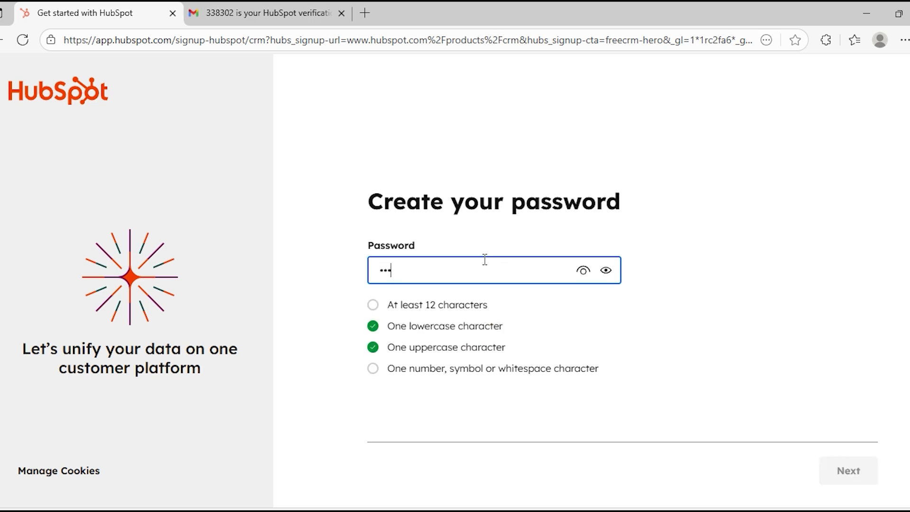
{"action": "left_click", "coordinate": [848, 470]}
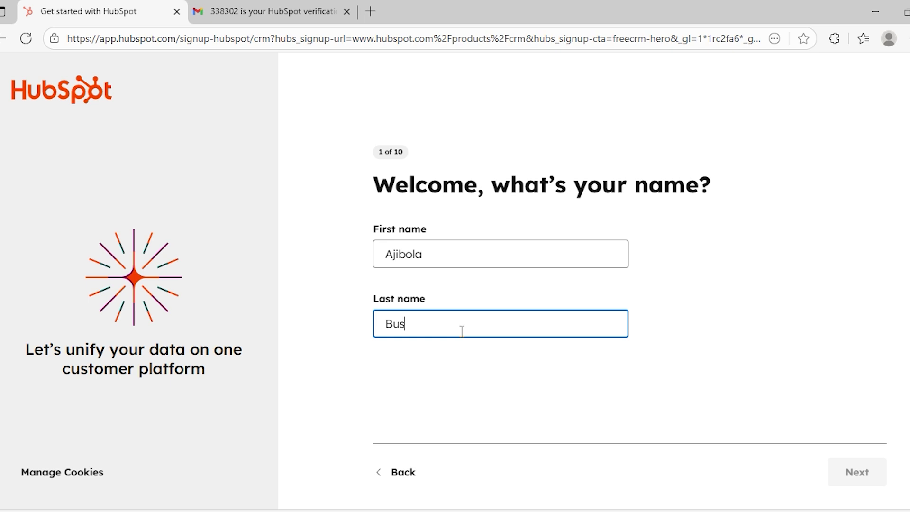
- Enter your first and last name, then the company website
{"action": "type", "text": "ari"}
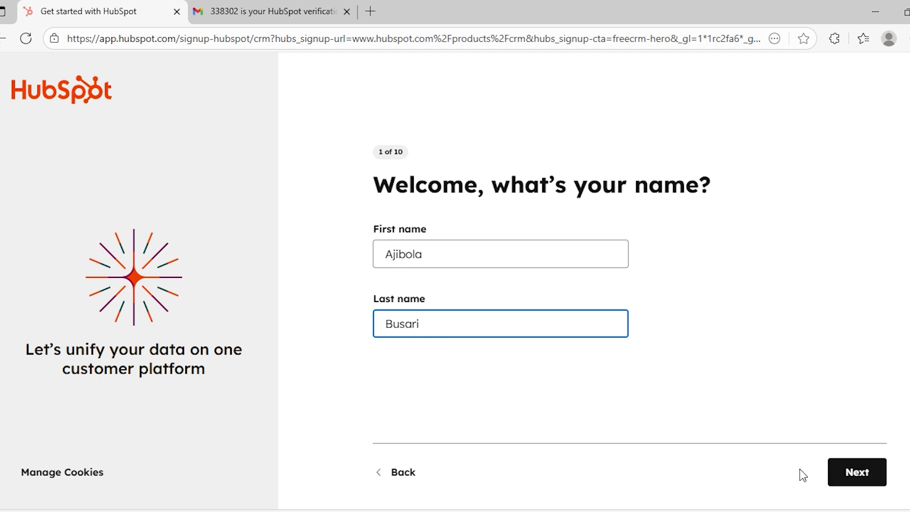
{"action": "left_click", "coordinate": [853, 475]}
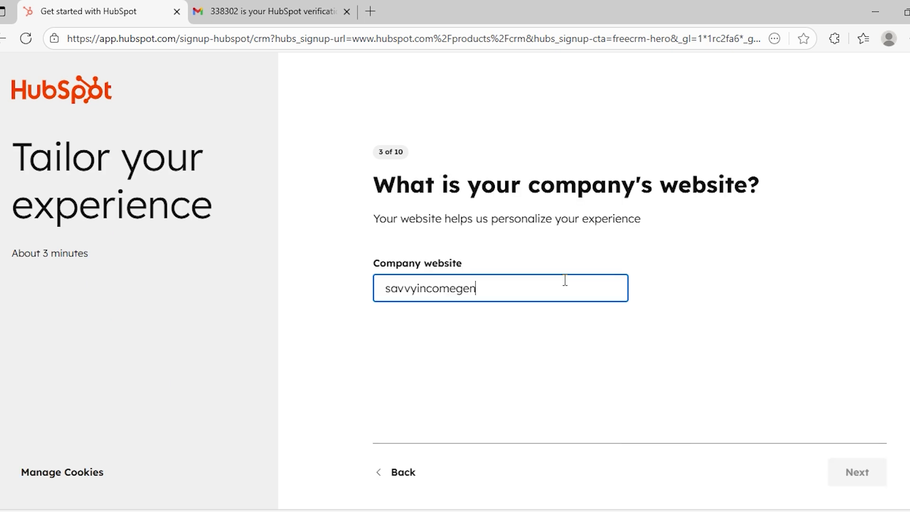
{"action": "type", "text": "erator.com"}
{"action": "left_click", "coordinate": [842, 480]}
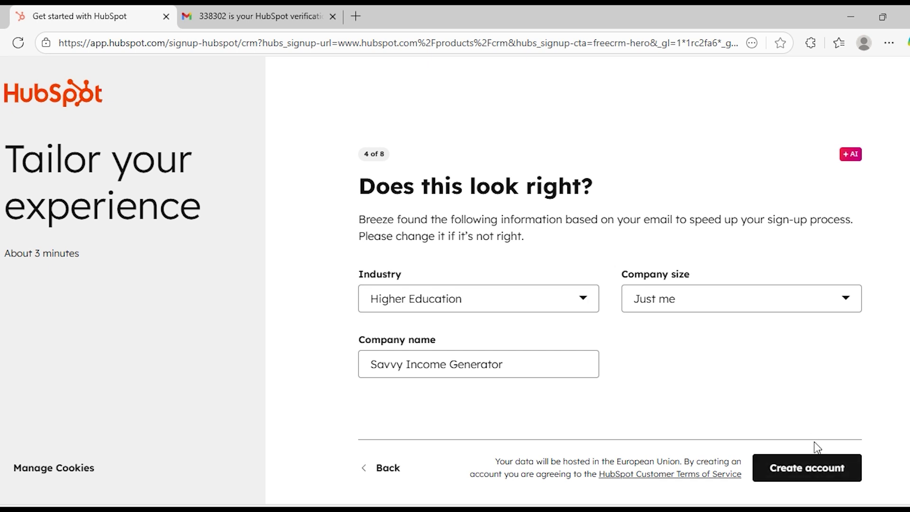
- Create the account, pass the car-image reCAPTCHA, and skip e-mail connection and onboarding setup
{"action": "left_click", "coordinate": [818, 469]}
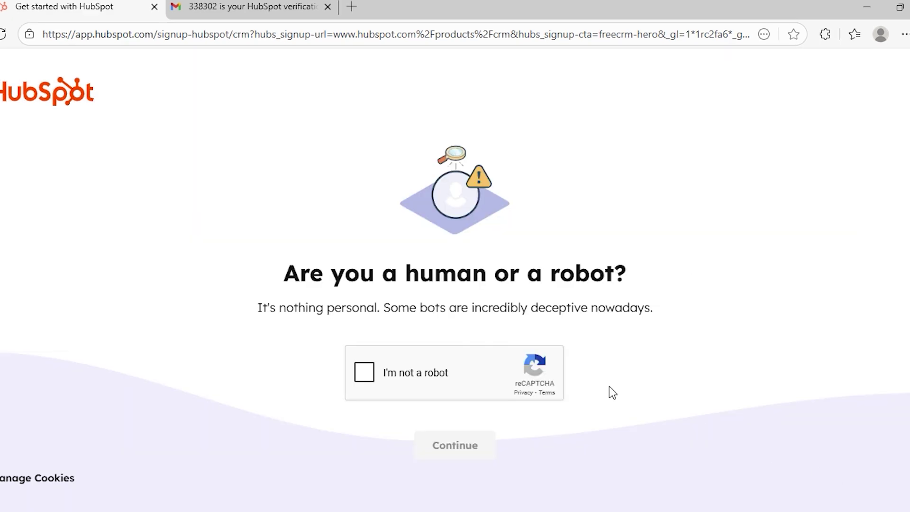
{"action": "left_click", "coordinate": [364, 372]}
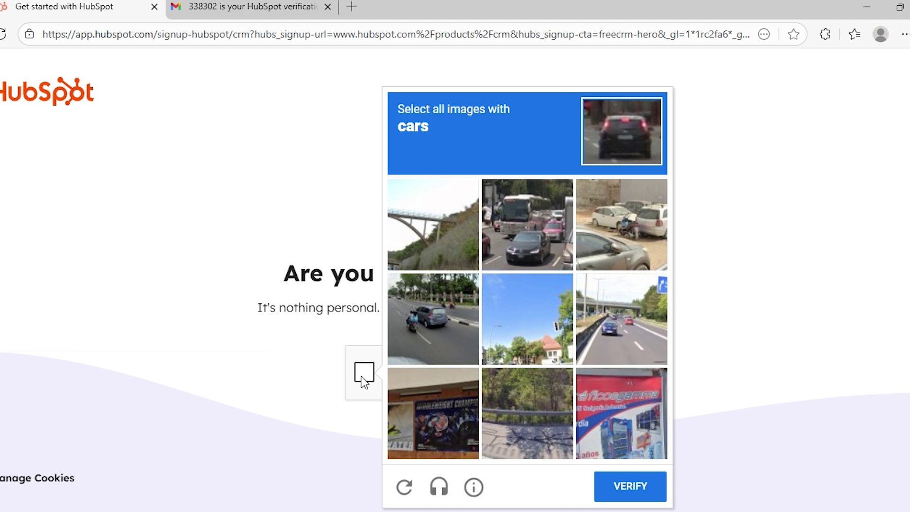
{"action": "left_click", "coordinate": [536, 230]}
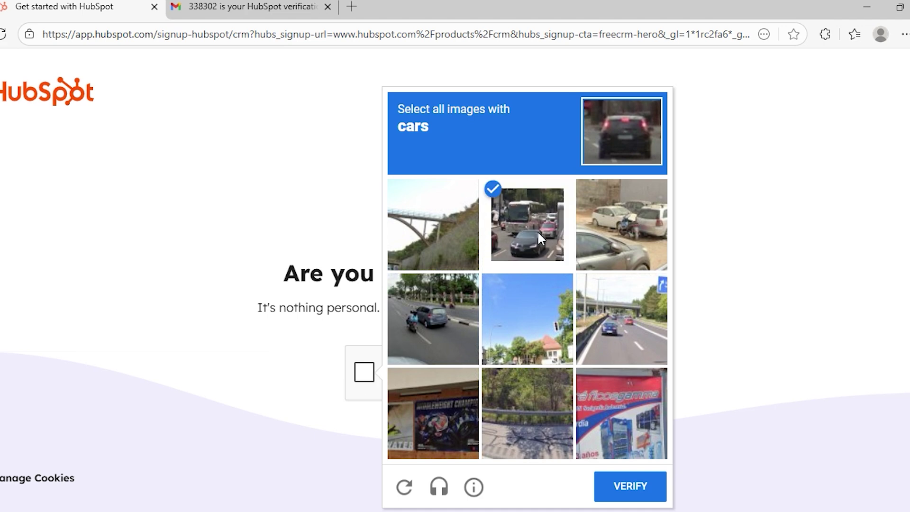
{"action": "left_click", "coordinate": [621, 237]}
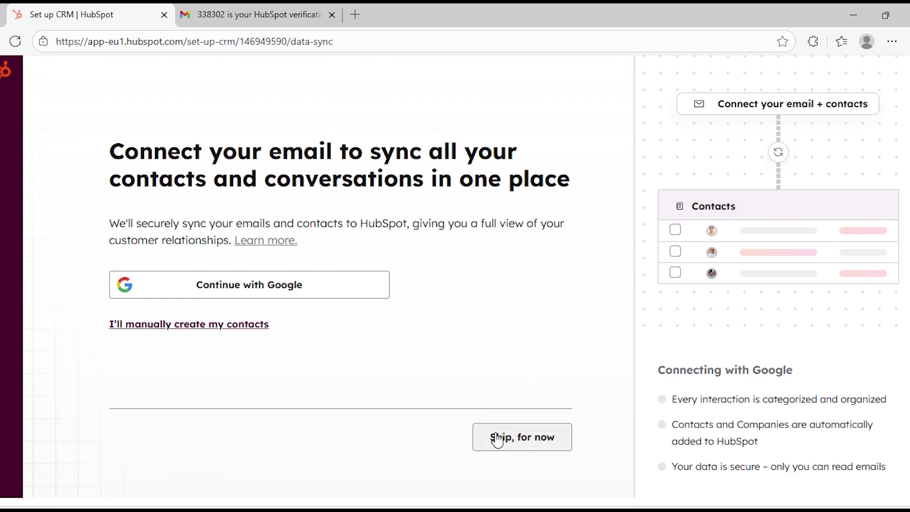
{"action": "left_click", "coordinate": [496, 437]}
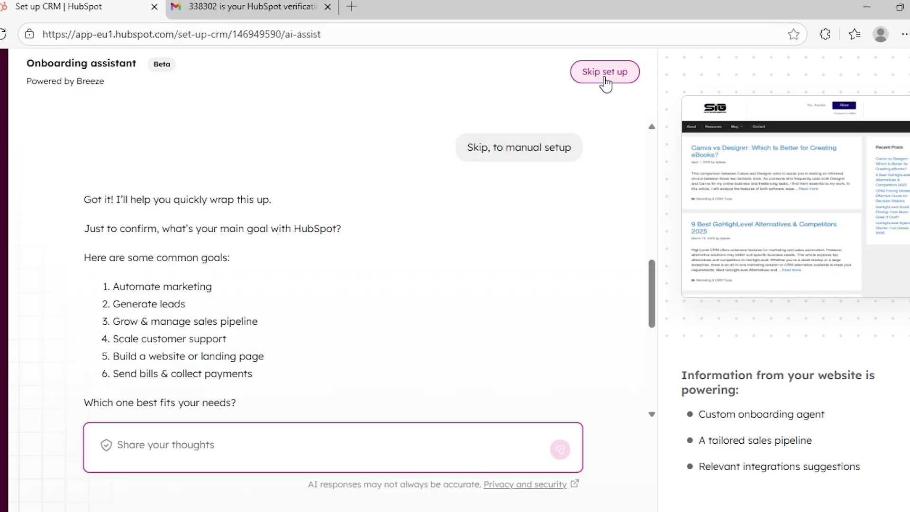
{"action": "left_click", "coordinate": [605, 73]}
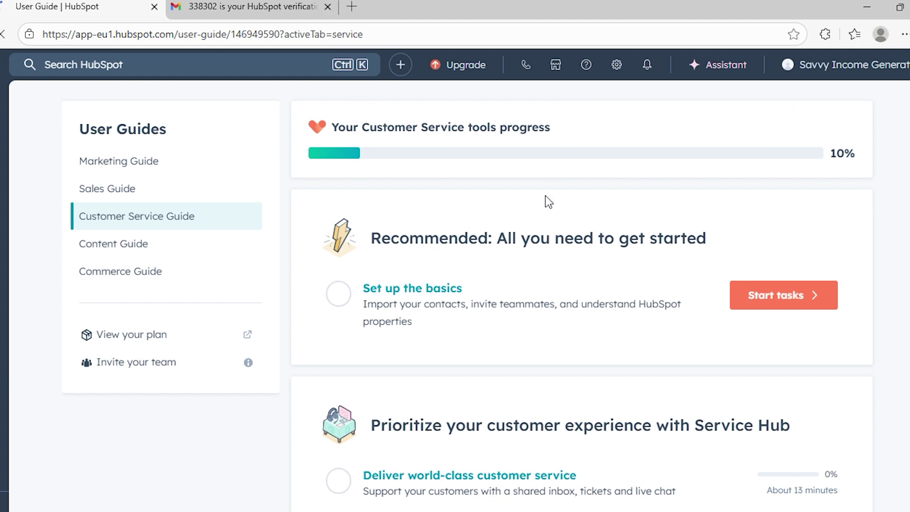
- Preview each left-navigation section's flyout, then open Contacts from the CRM menu
{"action": "scroll", "coordinate": [546, 189], "scroll_direction": "down", "scroll_amount": 2}
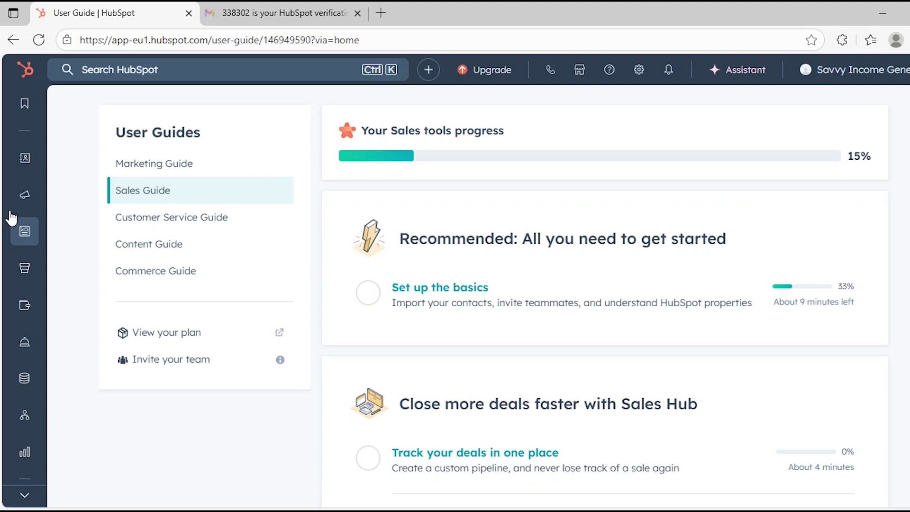
{"action": "mouse_move", "coordinate": [17, 169]}
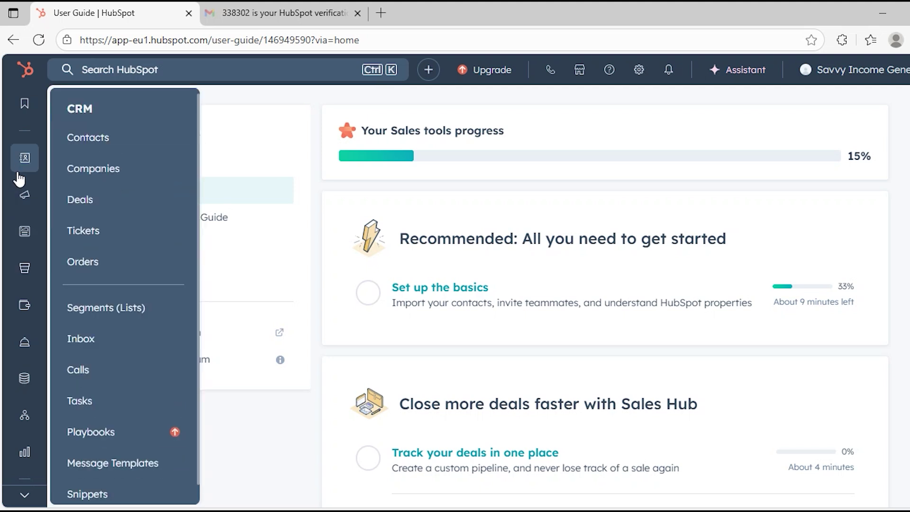
{"action": "mouse_move", "coordinate": [20, 209]}
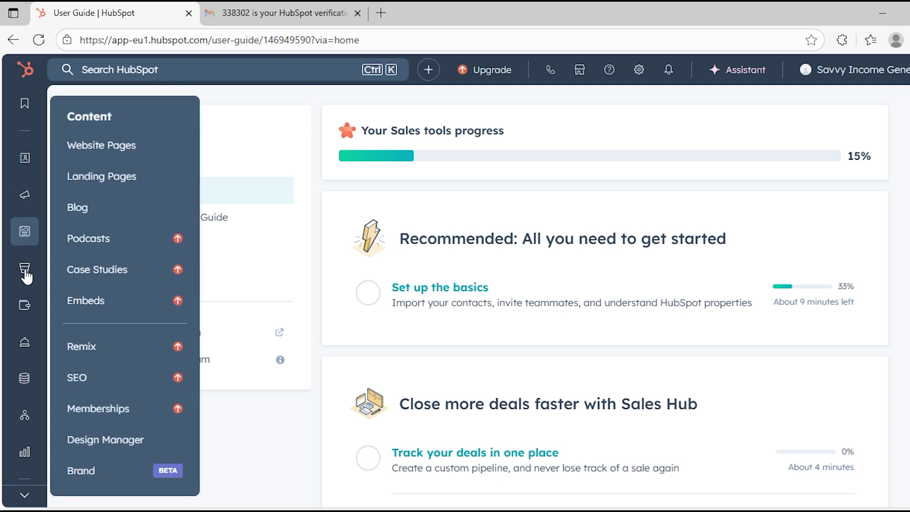
{"action": "mouse_move", "coordinate": [25, 305]}
{"action": "mouse_move", "coordinate": [24, 342]}
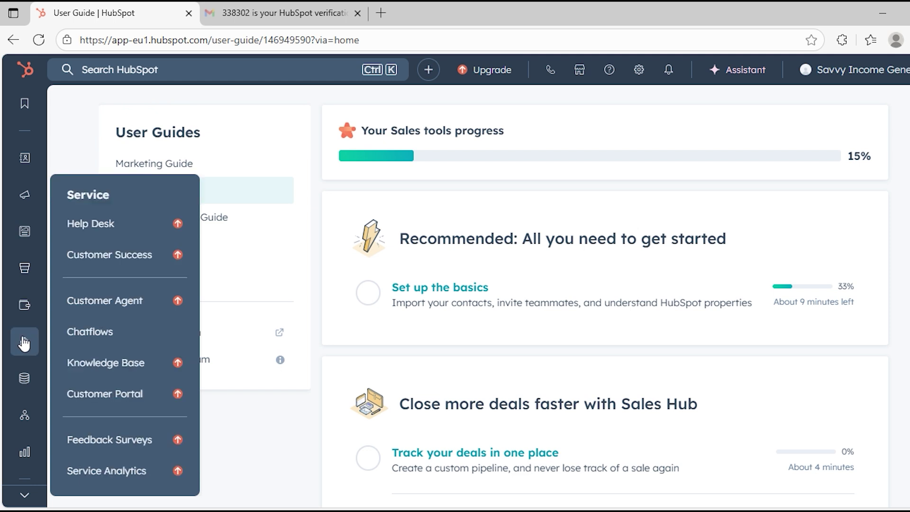
{"action": "mouse_move", "coordinate": [26, 421]}
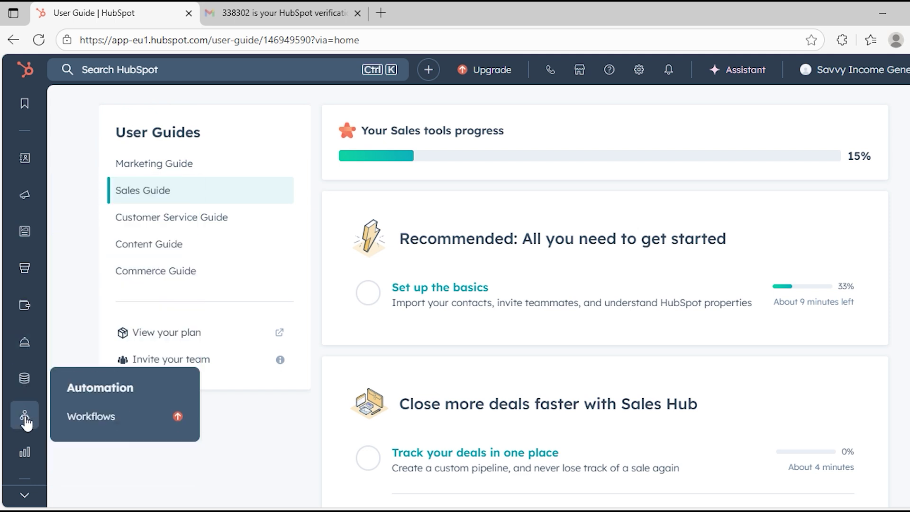
{"action": "mouse_move", "coordinate": [27, 459]}
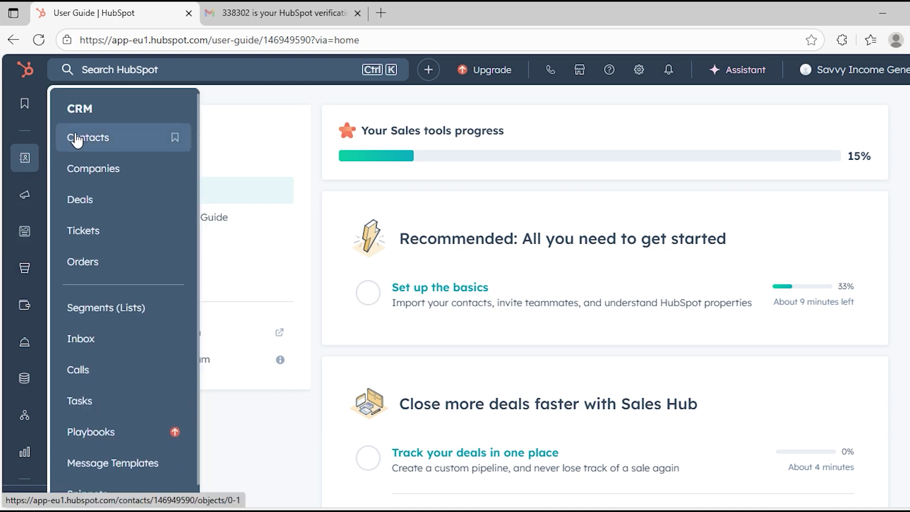
{"action": "left_click", "coordinate": [173, 138]}
- Open the contacts list and inspect the owner, create date, last activity and lead status filters
{"action": "left_click", "coordinate": [111, 142]}
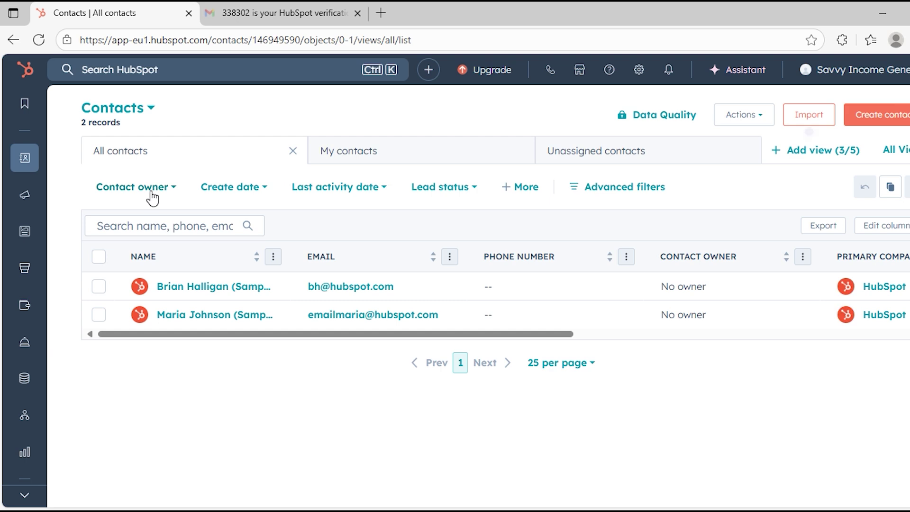
{"action": "left_click", "coordinate": [175, 189]}
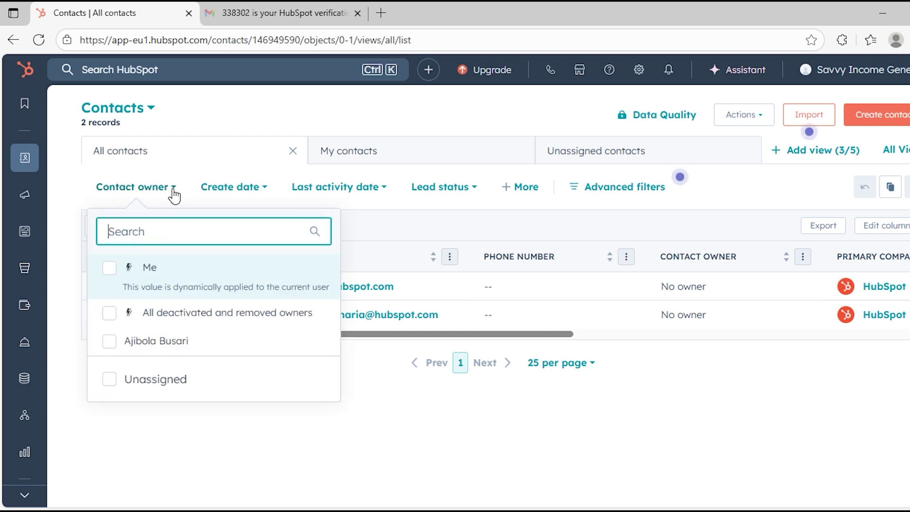
{"action": "left_click", "coordinate": [175, 190]}
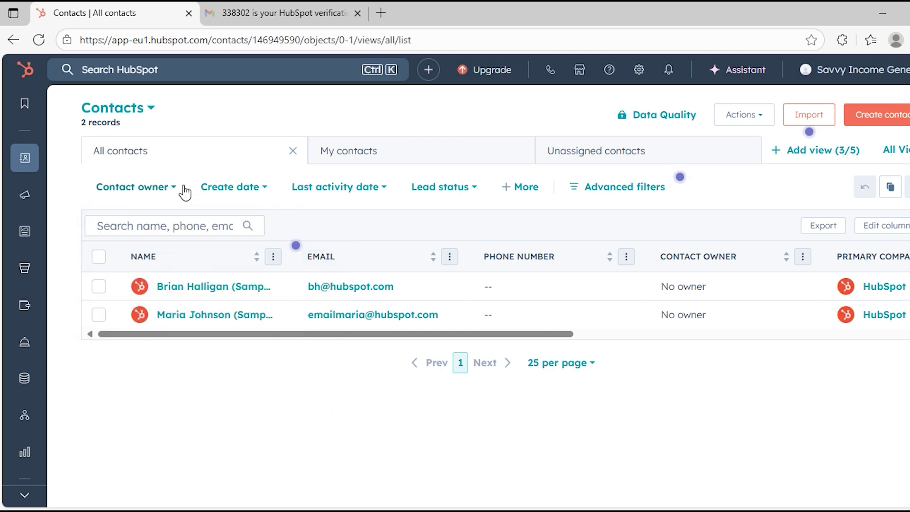
{"action": "left_click", "coordinate": [221, 190]}
{"action": "left_click", "coordinate": [221, 192]}
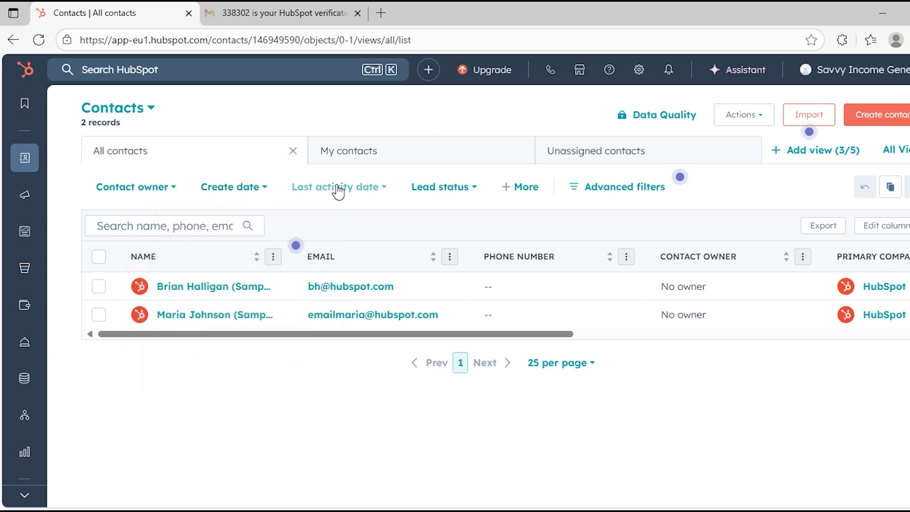
{"action": "left_click", "coordinate": [337, 191]}
{"action": "left_click", "coordinate": [339, 190]}
{"action": "left_click", "coordinate": [460, 187]}
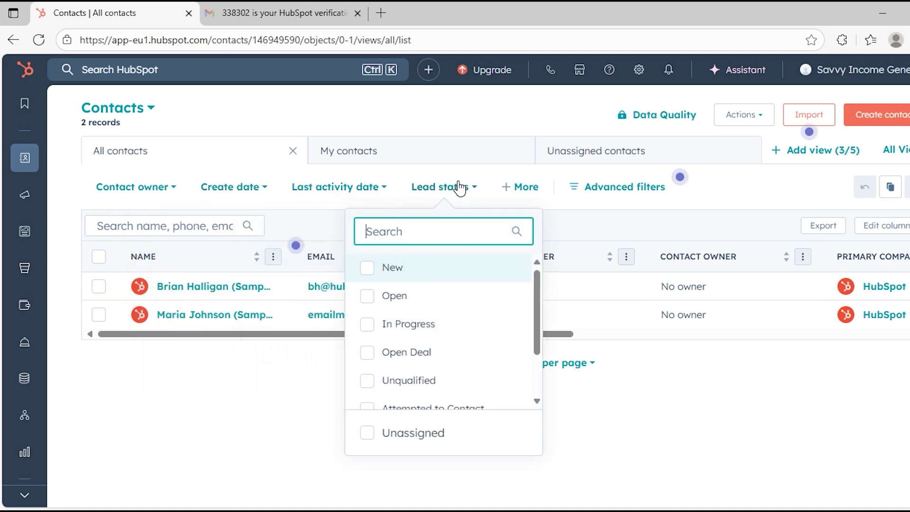
{"action": "left_click", "coordinate": [459, 188]}
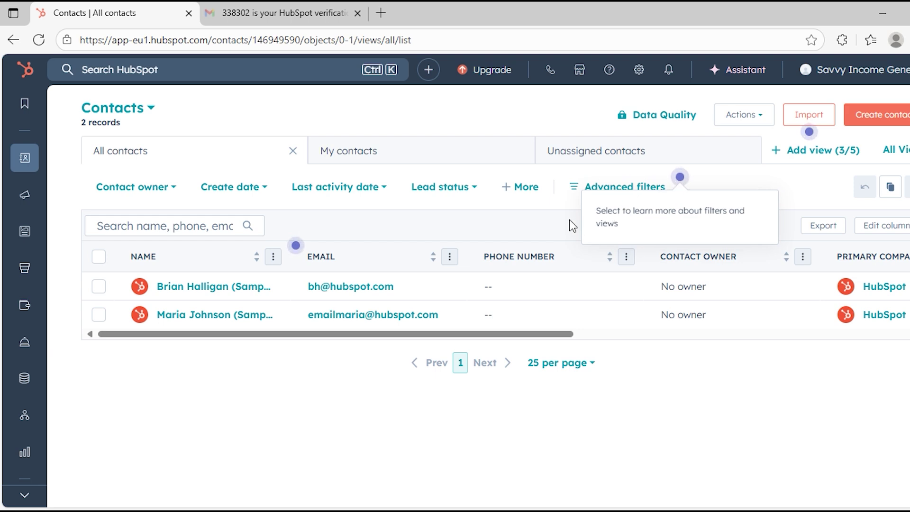
- View the first sample contact's record, then return to the contacts list
{"action": "left_click", "coordinate": [214, 227]}
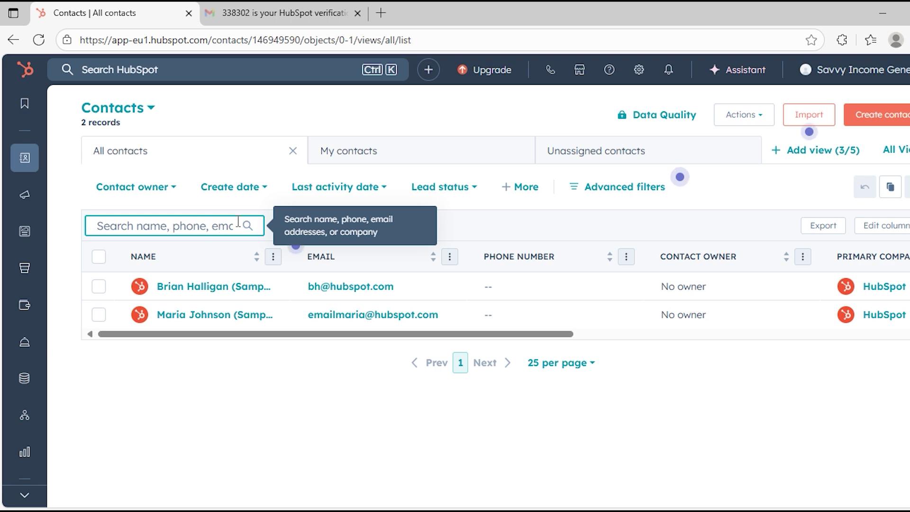
{"action": "left_click", "coordinate": [185, 286]}
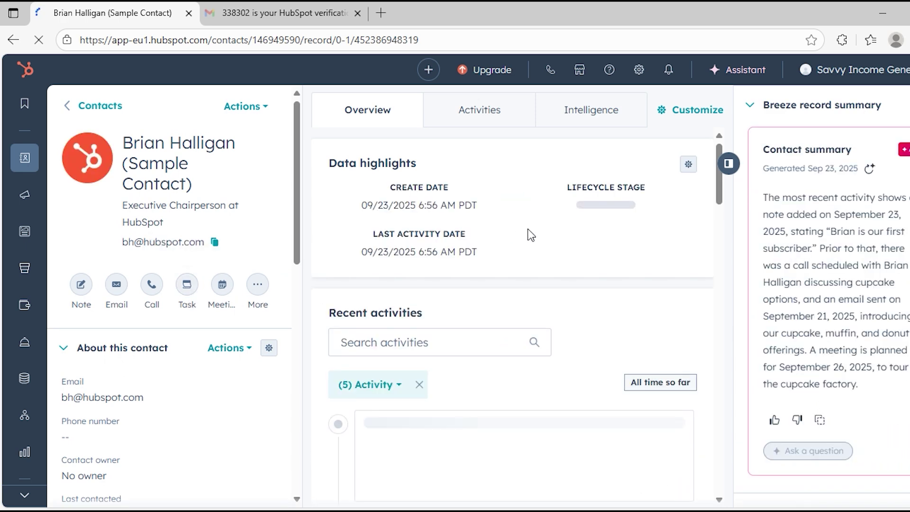
{"action": "key", "text": "alt+Left"}
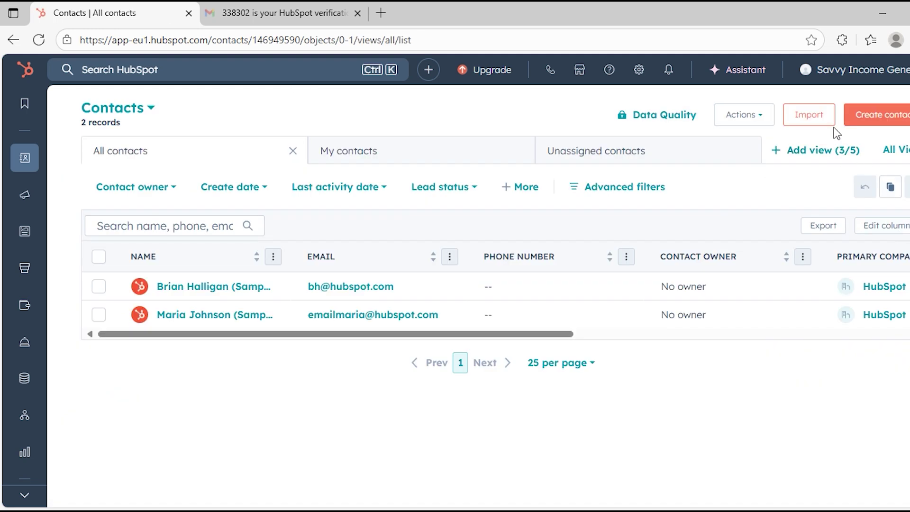
- Start a new contact with its e-mail, first name and last name
{"action": "left_click", "coordinate": [816, 123]}
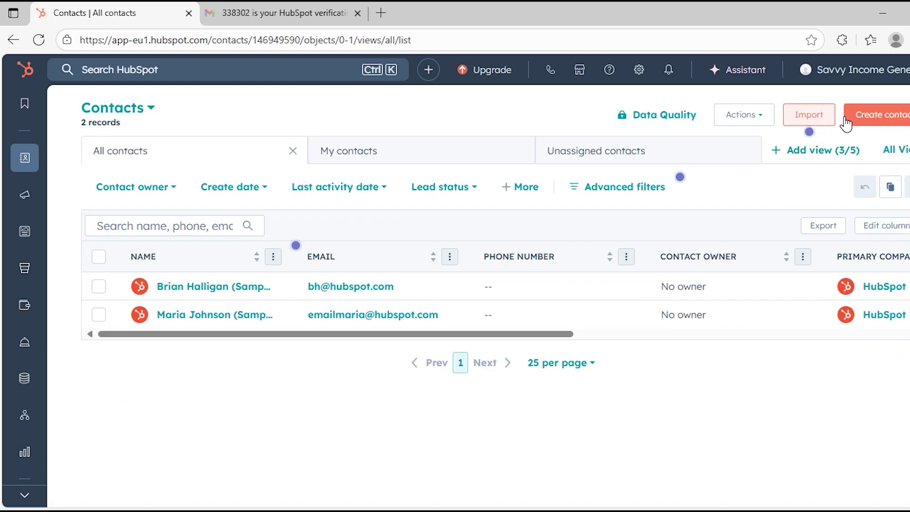
{"action": "left_click", "coordinate": [882, 121]}
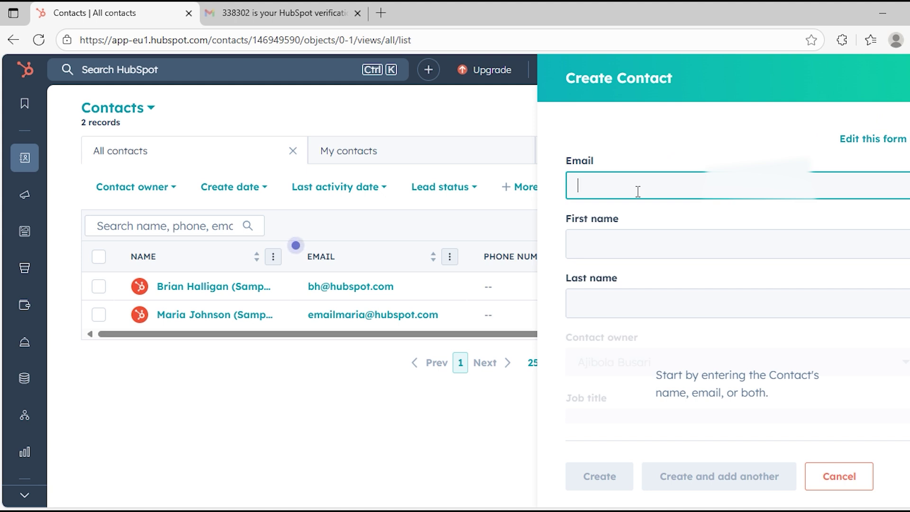
{"action": "key", "text": "ctrl+v"}
{"action": "left_click", "coordinate": [638, 233]}
{"action": "key", "text": "Tab"}
{"action": "type", "text": "Philips"}
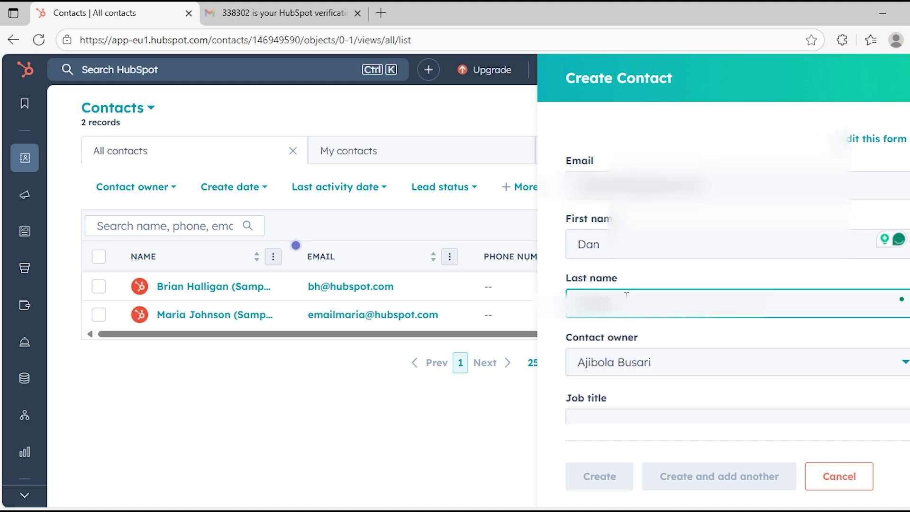
{"action": "scroll", "coordinate": [705, 379], "scroll_direction": "down", "scroll_amount": 2}
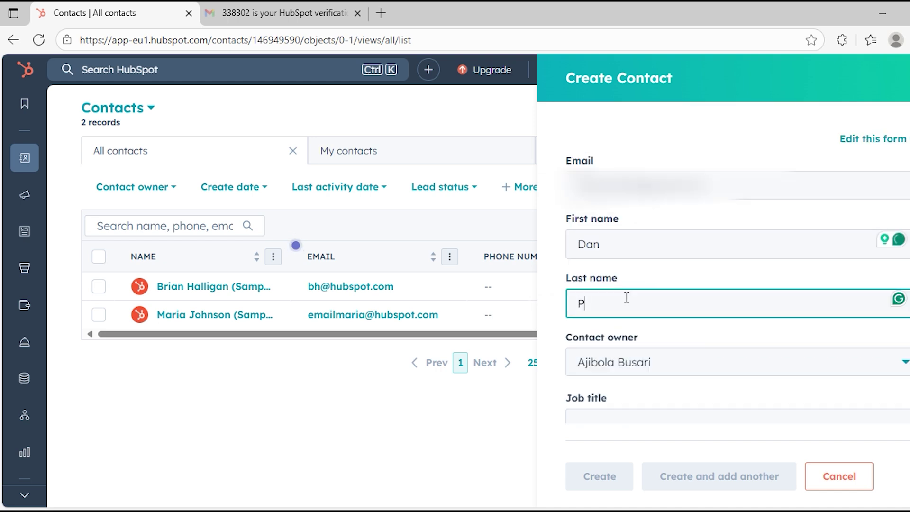
{"action": "type", "text": "hilips"}
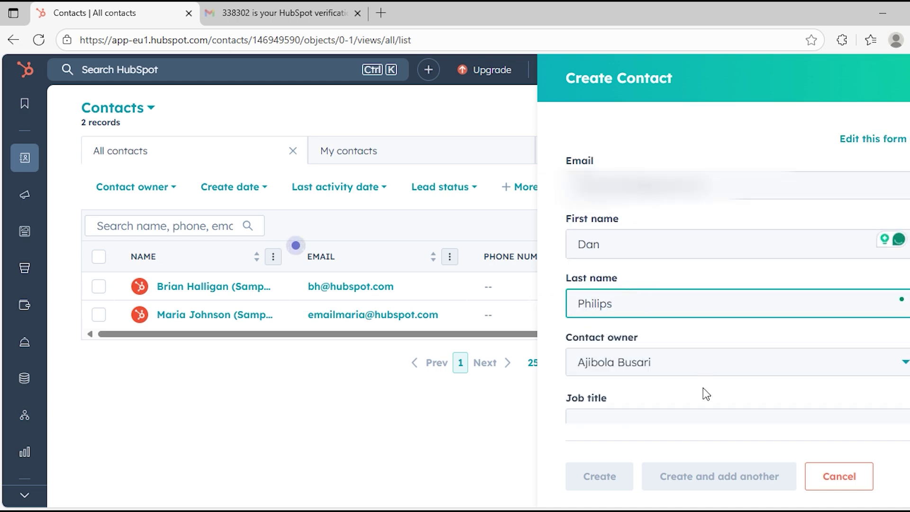
{"action": "scroll", "coordinate": [702, 384], "scroll_direction": "down", "scroll_amount": 3}
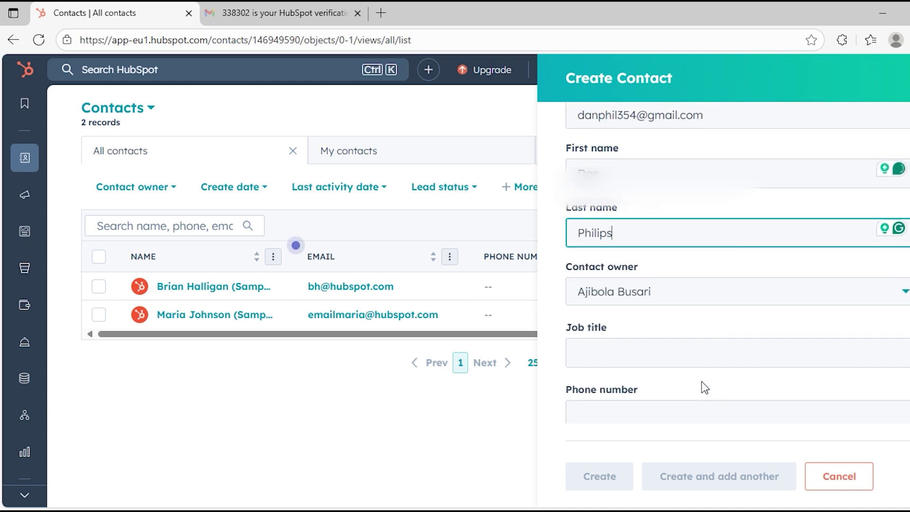
- Add the phone number, set lead status New and legal basis Legitimate interest - Lead, then create it
{"action": "left_click", "coordinate": [678, 345]}
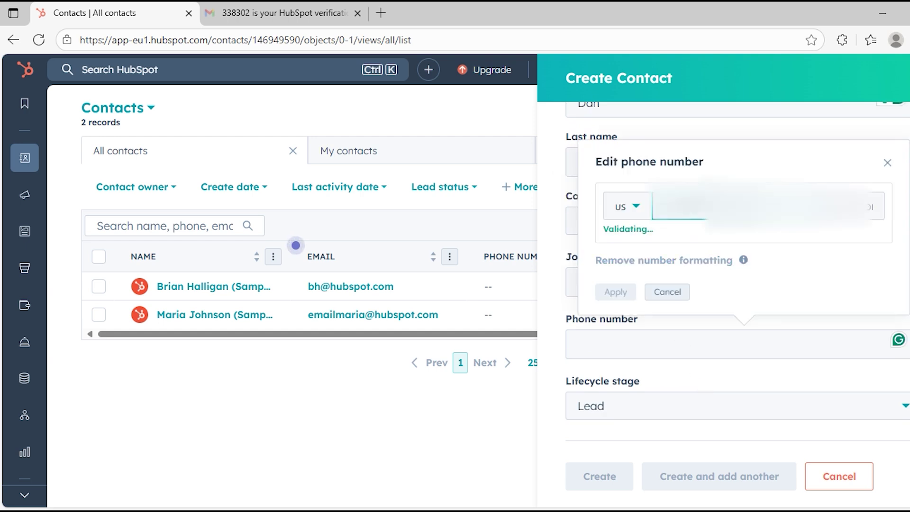
{"action": "key", "text": "Return"}
{"action": "scroll", "coordinate": [665, 330], "scroll_direction": "down", "scroll_amount": 3}
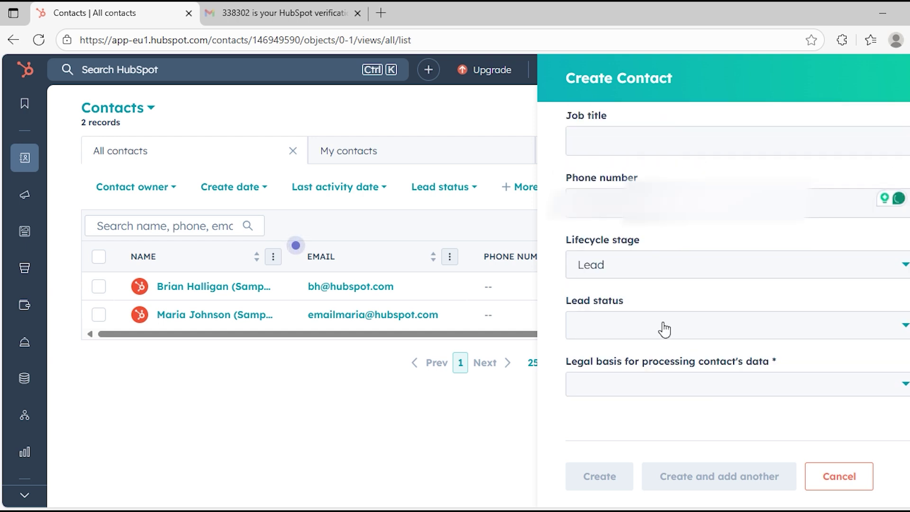
{"action": "left_click", "coordinate": [664, 327]}
{"action": "left_click", "coordinate": [631, 204]}
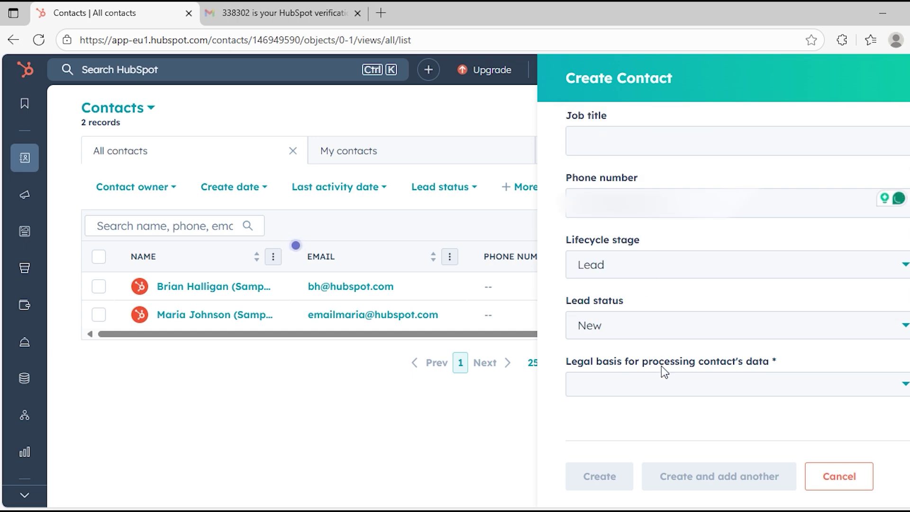
{"action": "left_click", "coordinate": [663, 384]}
{"action": "left_click", "coordinate": [663, 384]}
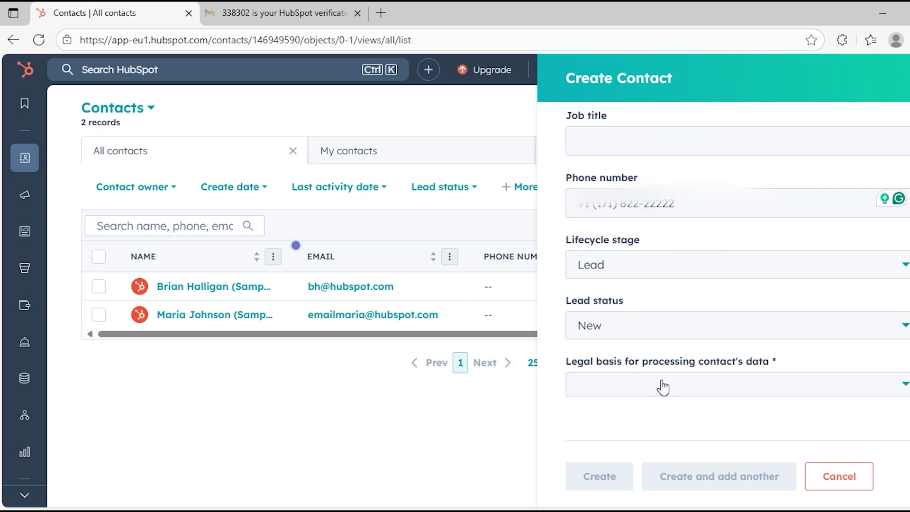
{"action": "left_click", "coordinate": [662, 384]}
{"action": "left_click", "coordinate": [677, 235]}
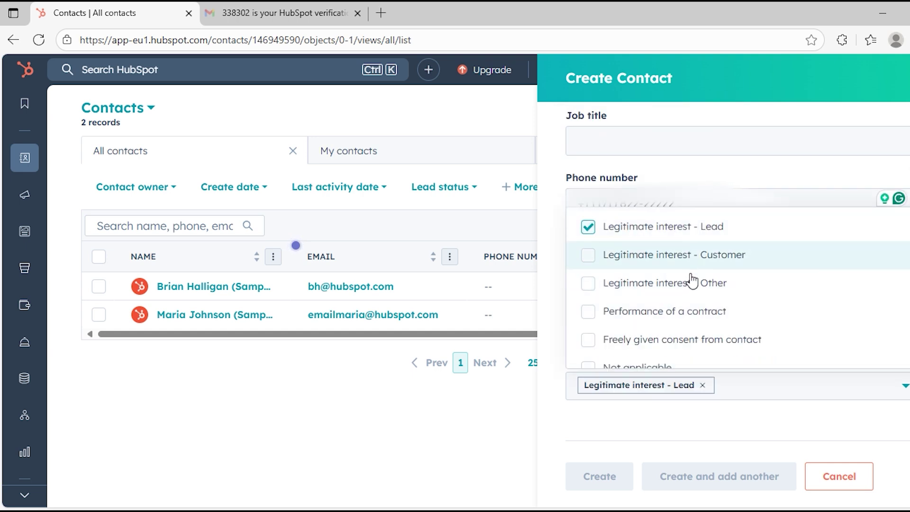
{"action": "scroll", "coordinate": [691, 303], "scroll_direction": "down", "scroll_amount": 1}
{"action": "left_click", "coordinate": [600, 476]}
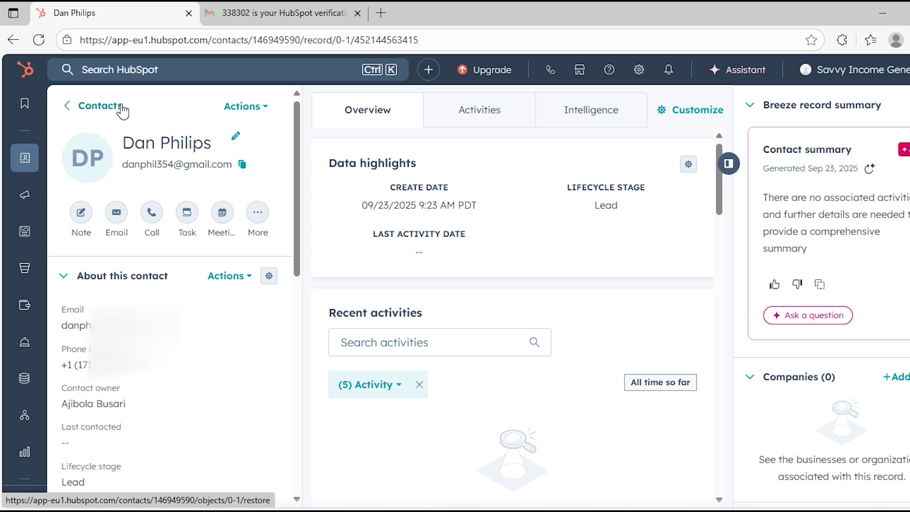
- Go back from the new contact's record to the full contacts list
{"action": "left_click", "coordinate": [99, 106]}
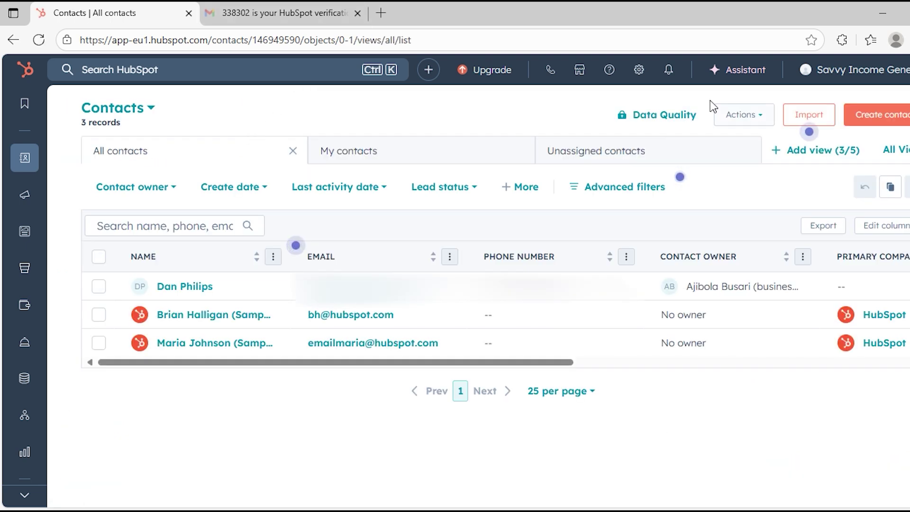
- Begin a Contacts import and upload 50_us_subscribers_email_list from Downloads
{"action": "left_click", "coordinate": [810, 121]}
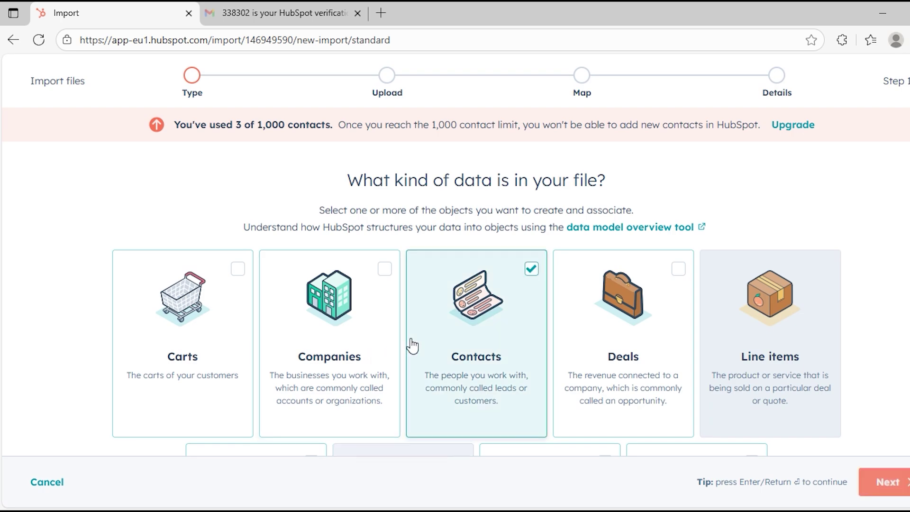
{"action": "scroll", "coordinate": [865, 451], "scroll_direction": "down", "scroll_amount": 3}
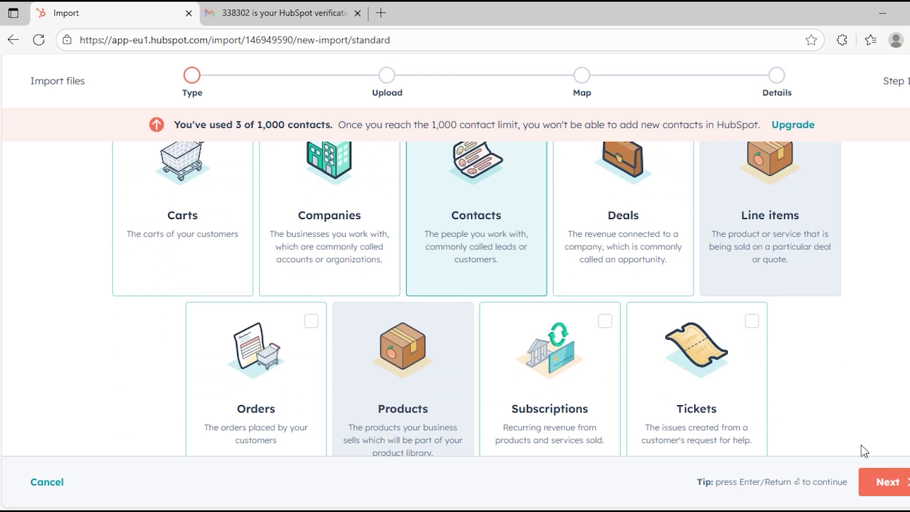
{"action": "left_click", "coordinate": [887, 481]}
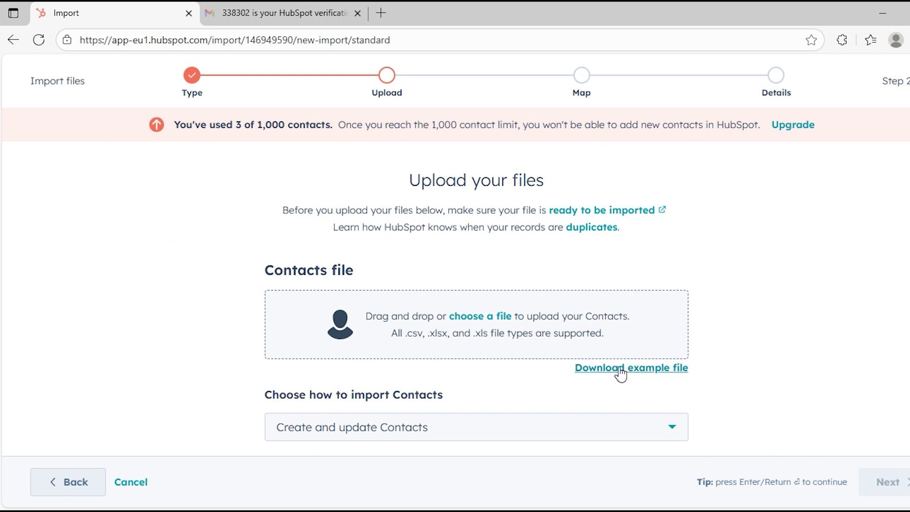
{"action": "scroll", "coordinate": [620, 373], "scroll_direction": "down", "scroll_amount": 2}
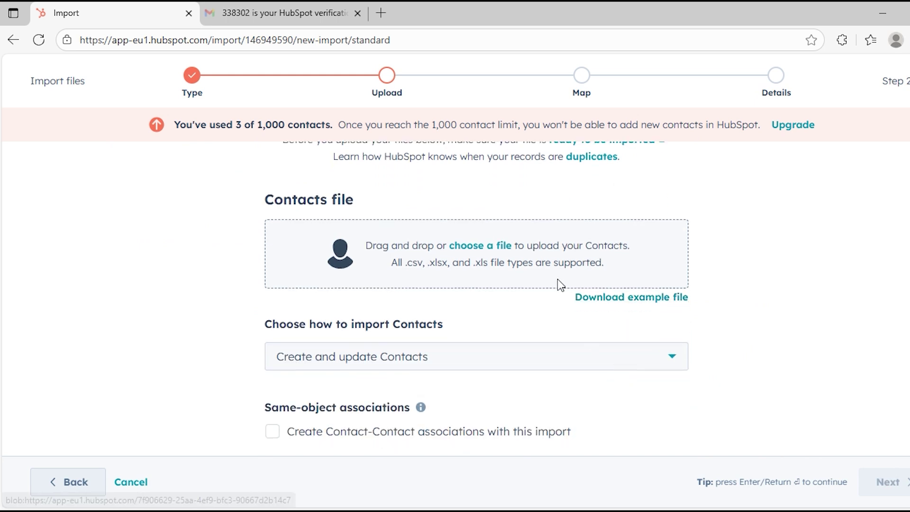
{"action": "left_click", "coordinate": [492, 252]}
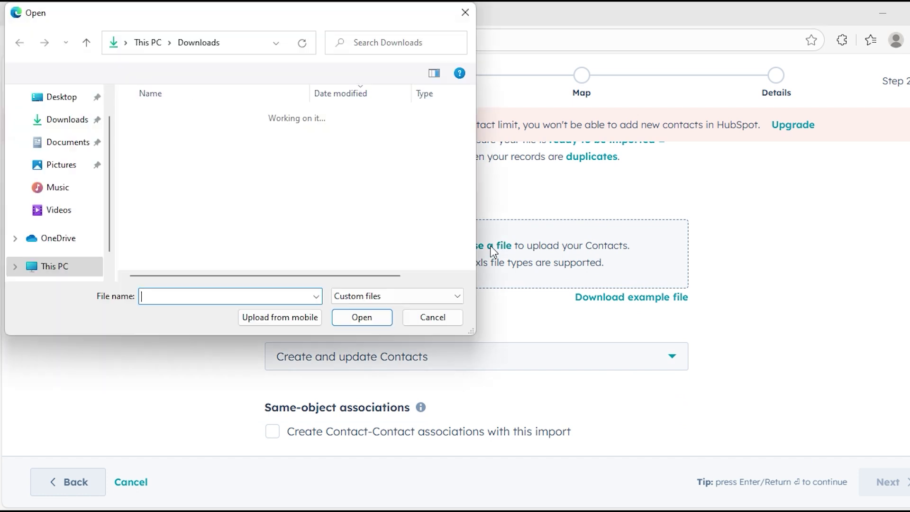
{"action": "left_click", "coordinate": [351, 176]}
{"action": "left_click", "coordinate": [361, 317]}
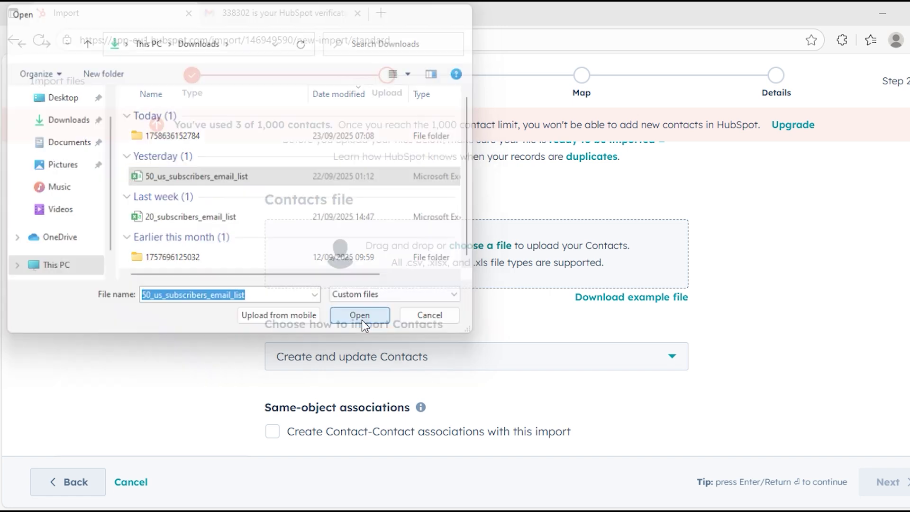
{"action": "scroll", "coordinate": [419, 282], "scroll_direction": "down", "scroll_amount": 2}
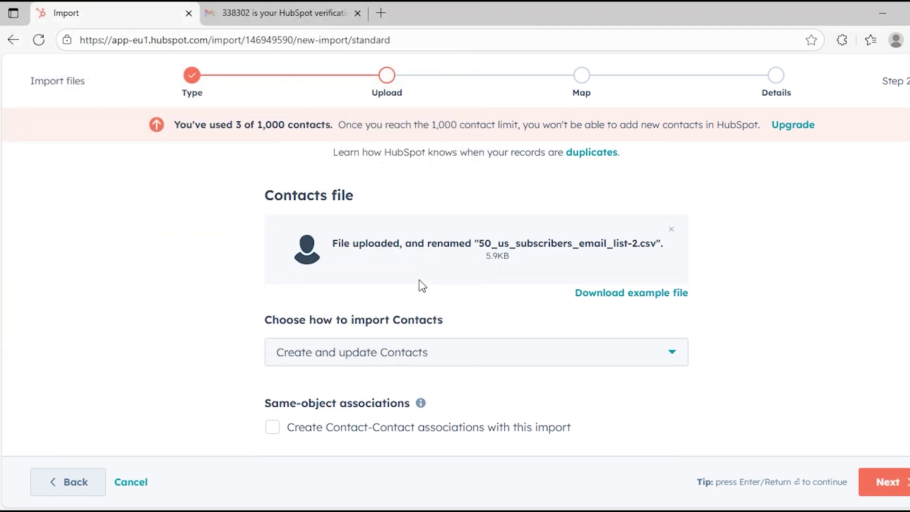
{"action": "scroll", "coordinate": [420, 287], "scroll_direction": "down", "scroll_amount": 2}
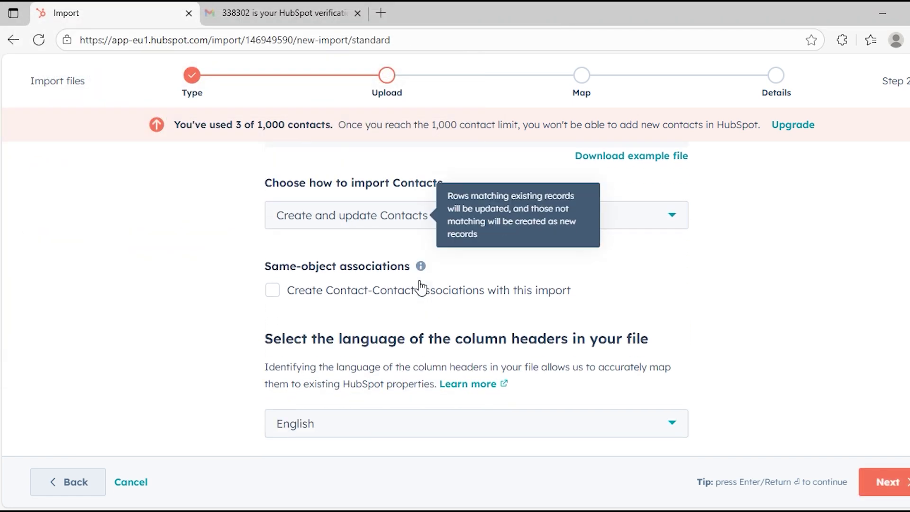
{"action": "scroll", "coordinate": [601, 285], "scroll_direction": "down", "scroll_amount": 1}
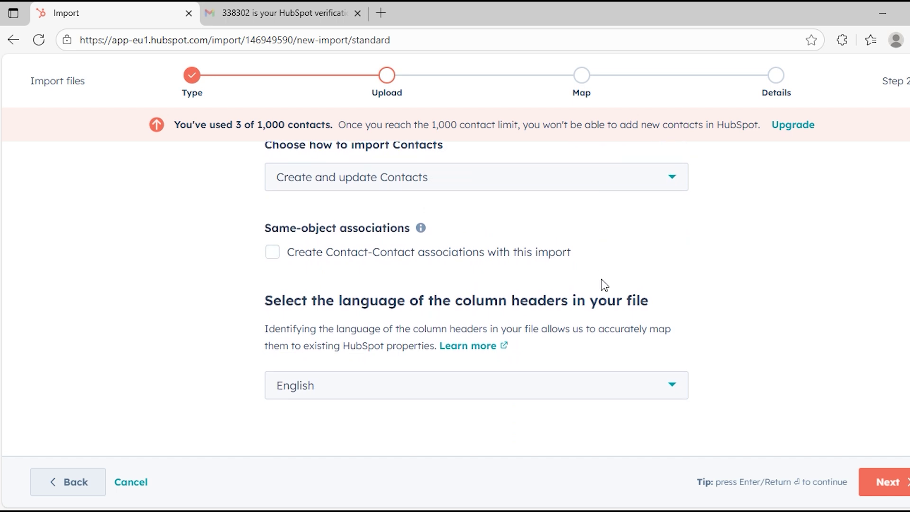
- Accept the column mapping and choose not to import the unmapped column
{"action": "left_click", "coordinate": [907, 489]}
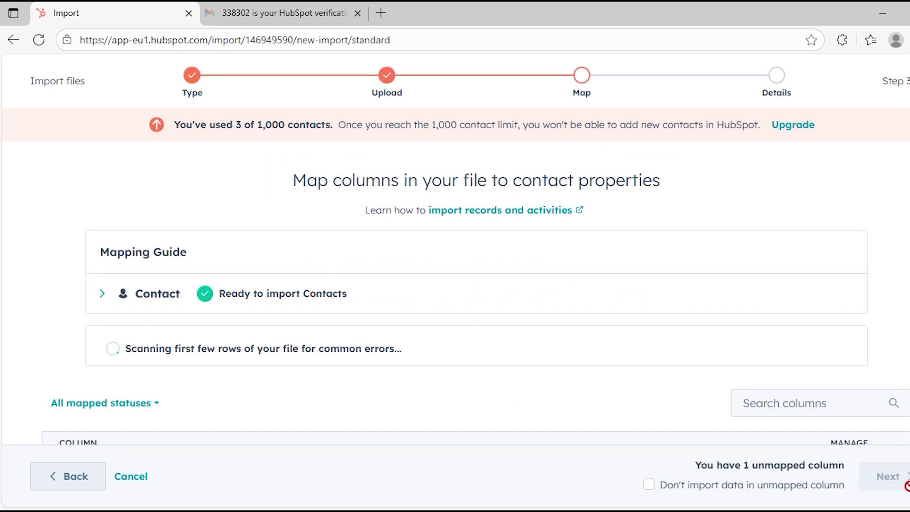
{"action": "scroll", "coordinate": [662, 332], "scroll_direction": "down", "scroll_amount": 2}
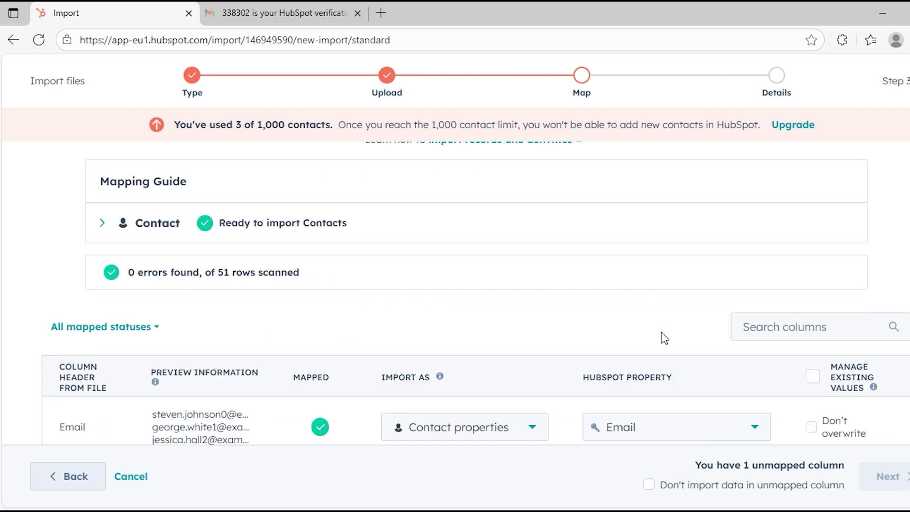
{"action": "scroll", "coordinate": [662, 337], "scroll_direction": "down", "scroll_amount": 6}
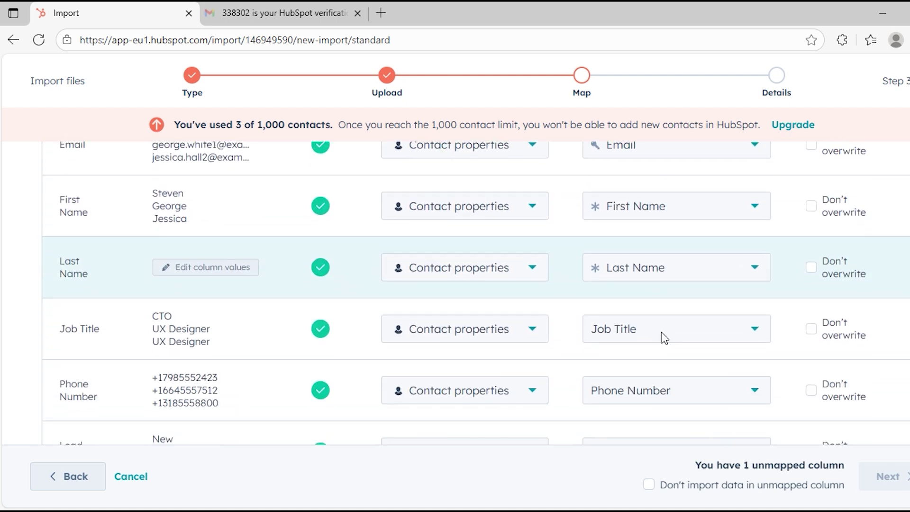
{"action": "scroll", "coordinate": [661, 332], "scroll_direction": "down", "scroll_amount": 5}
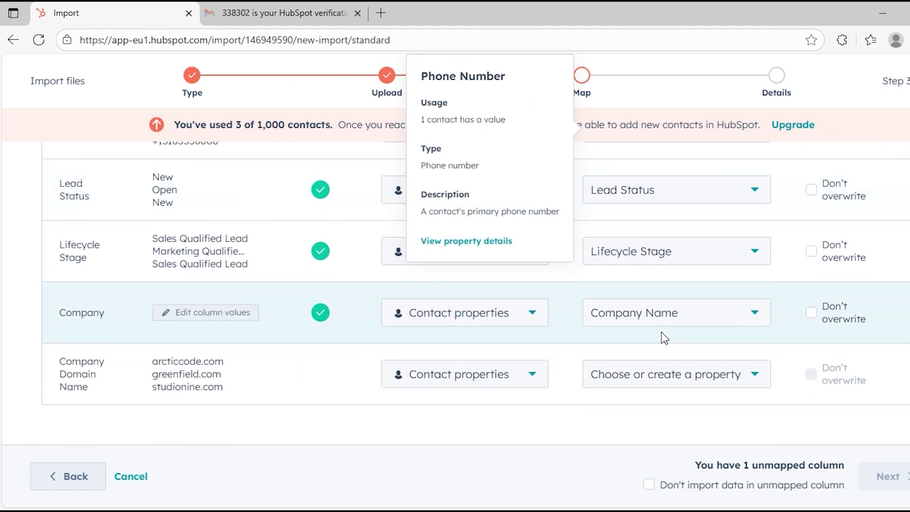
{"action": "left_click", "coordinate": [656, 486]}
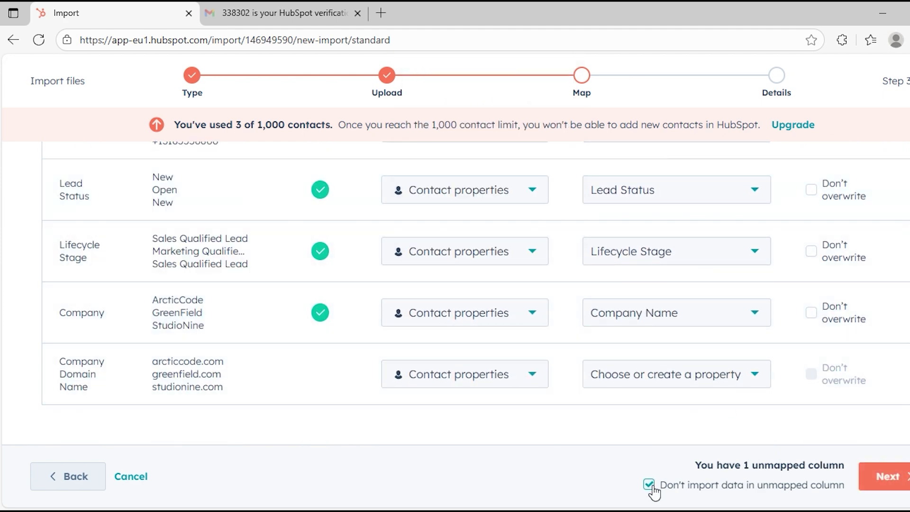
{"action": "left_click", "coordinate": [884, 479]}
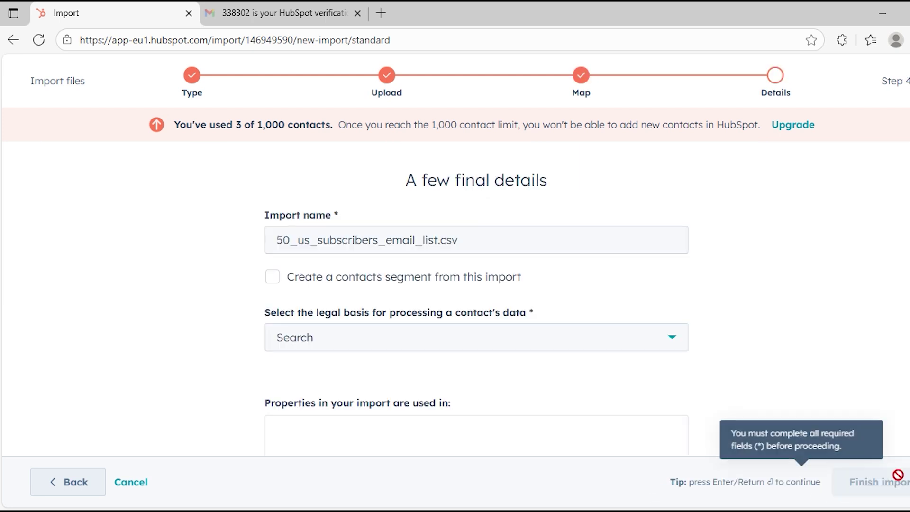
- Set the legal basis to Legitimate interest - Lead and finish the import
{"action": "scroll", "coordinate": [474, 250], "scroll_direction": "down", "scroll_amount": 2}
{"action": "left_click", "coordinate": [484, 279]}
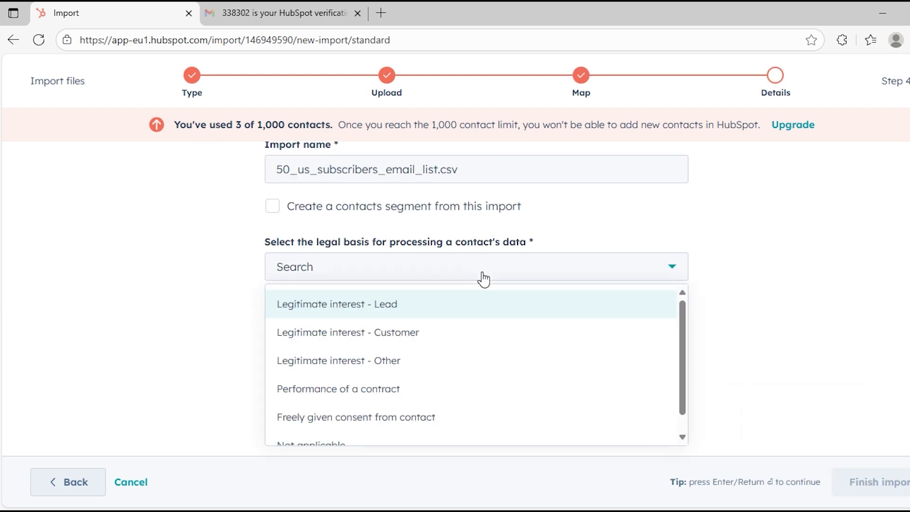
{"action": "left_click", "coordinate": [449, 309]}
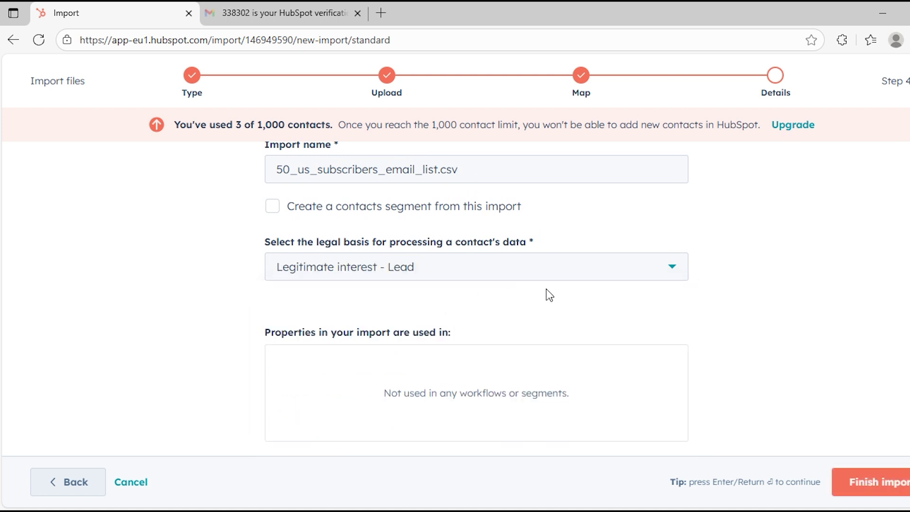
{"action": "scroll", "coordinate": [548, 292], "scroll_direction": "down", "scroll_amount": 1}
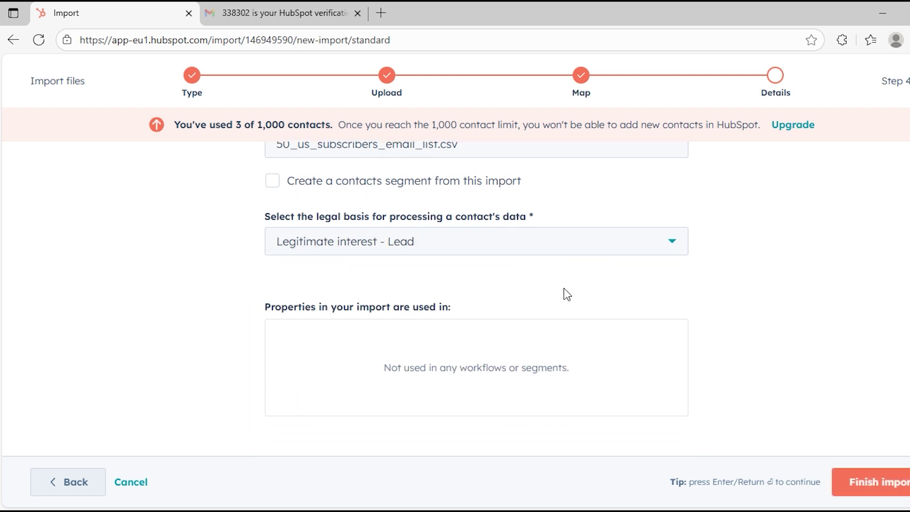
{"action": "left_click", "coordinate": [890, 484]}
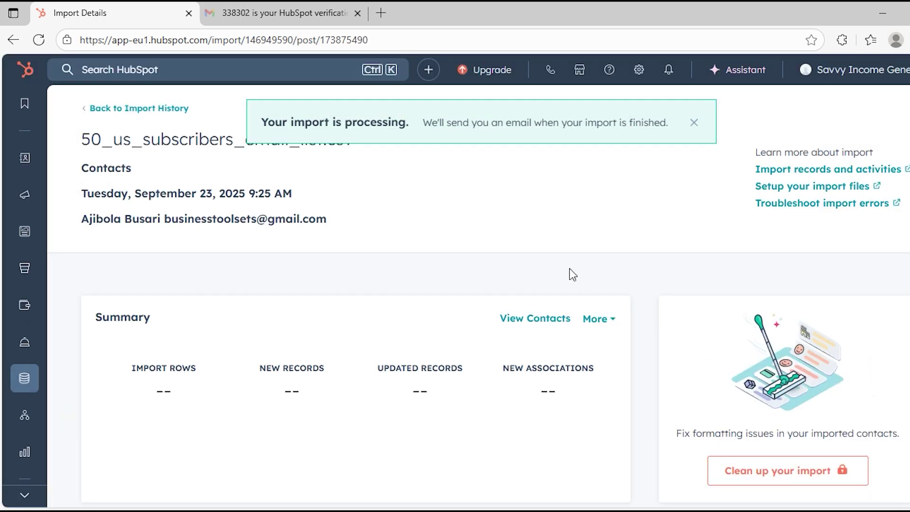
- Scroll through the contacts list to confirm all 53 records after the 50-contact import
{"action": "scroll", "coordinate": [572, 274], "scroll_direction": "down", "scroll_amount": 2}
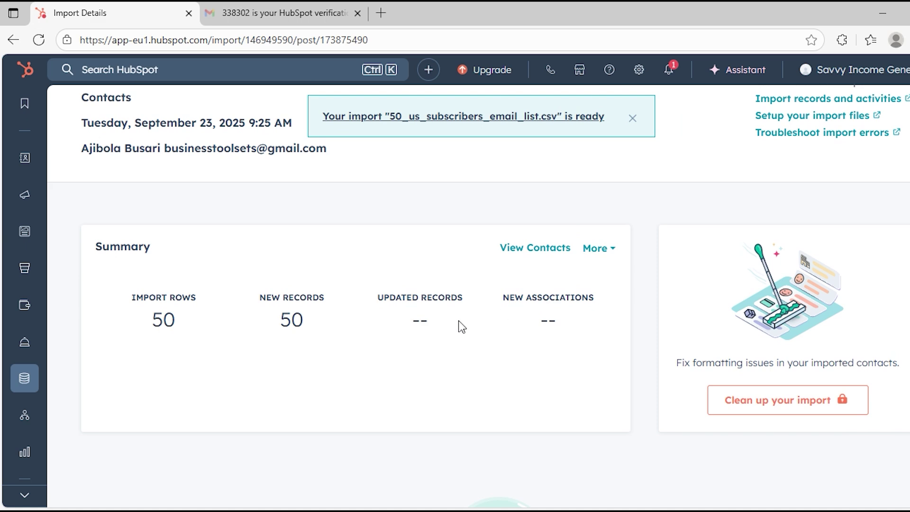
{"action": "scroll", "coordinate": [462, 327], "scroll_direction": "down", "scroll_amount": 2}
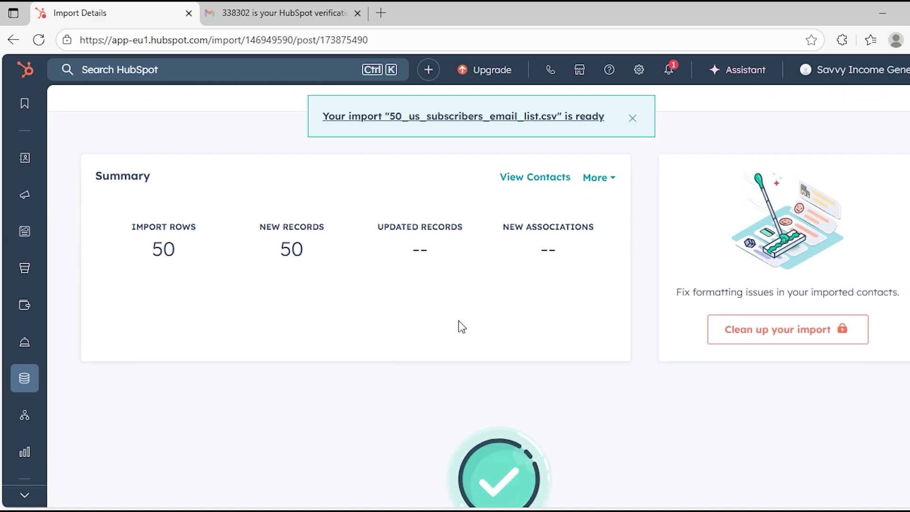
{"action": "scroll", "coordinate": [463, 327], "scroll_direction": "up", "scroll_amount": 3}
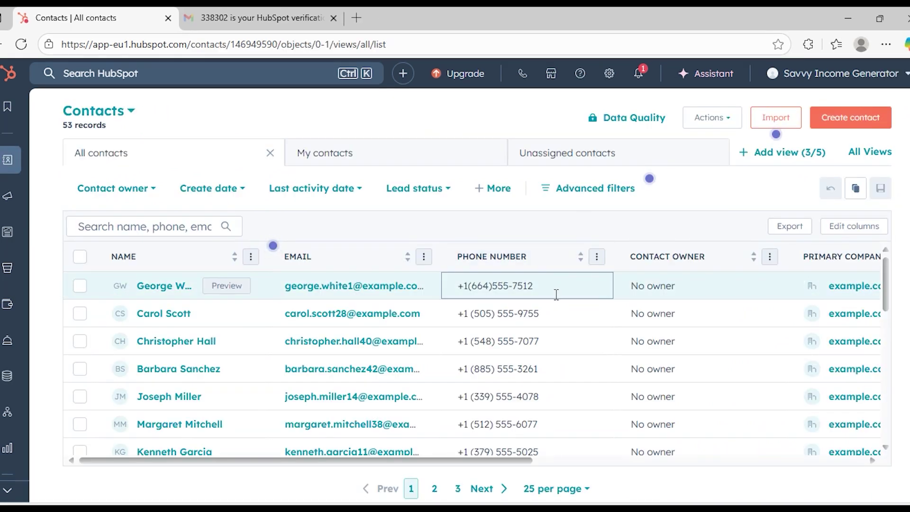
{"action": "scroll", "coordinate": [551, 366], "scroll_direction": "down", "scroll_amount": 6}
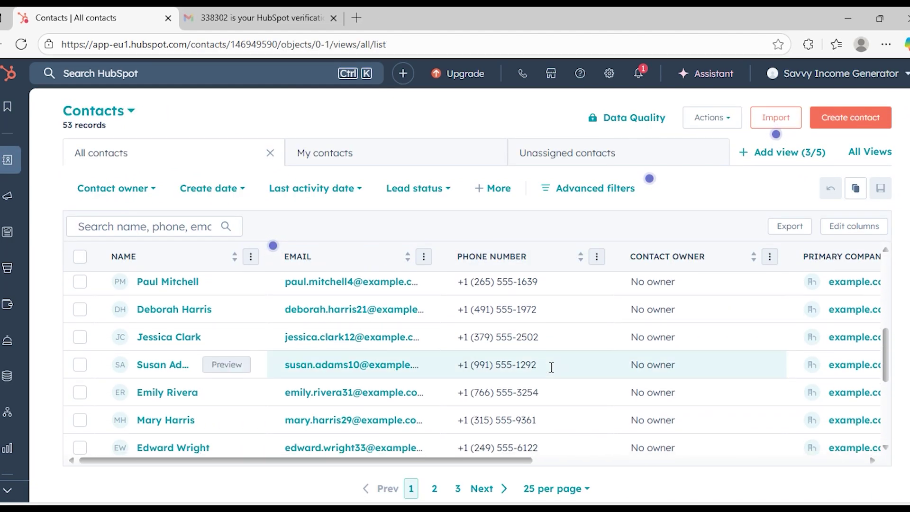
{"action": "scroll", "coordinate": [551, 367], "scroll_direction": "down", "scroll_amount": 5}
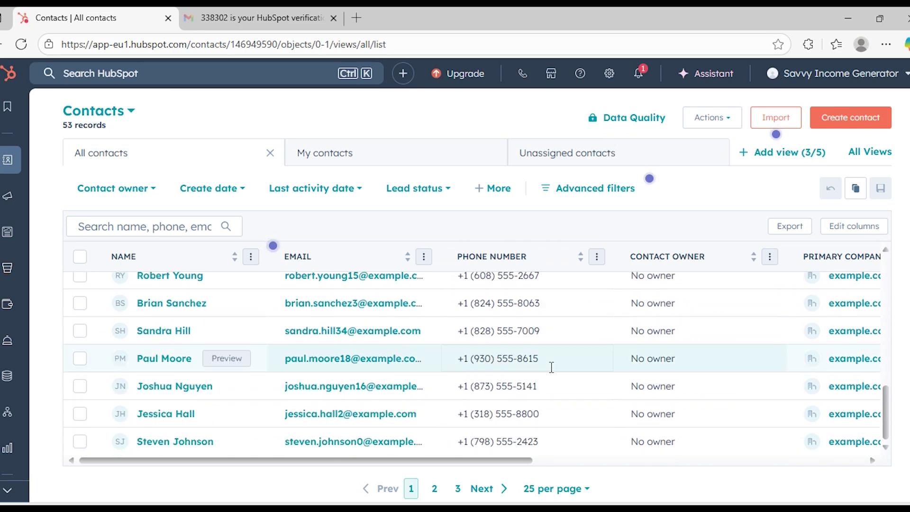
{"action": "scroll", "coordinate": [551, 367], "scroll_direction": "up", "scroll_amount": 10}
{"action": "mouse_move", "coordinate": [8, 160]}
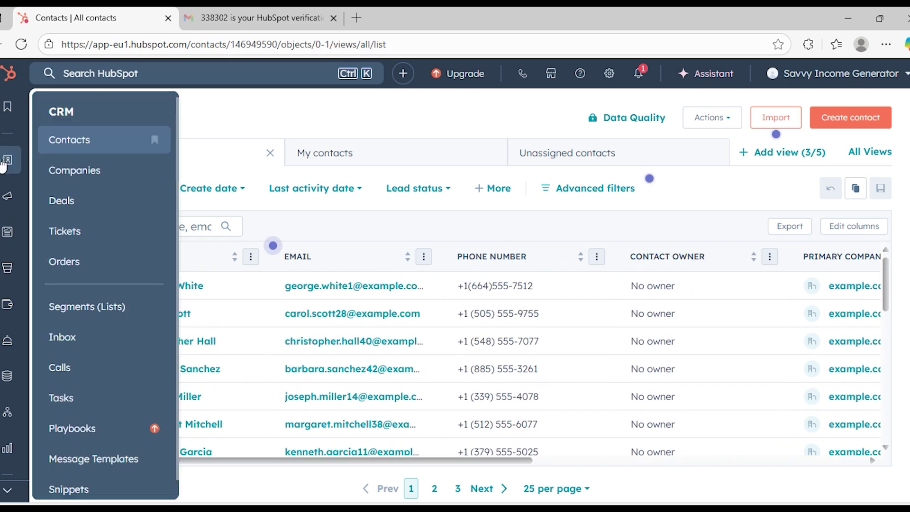
- Bookmark Companies, then create the company Business Toolset with domain savvyind
{"action": "left_click", "coordinate": [155, 171]}
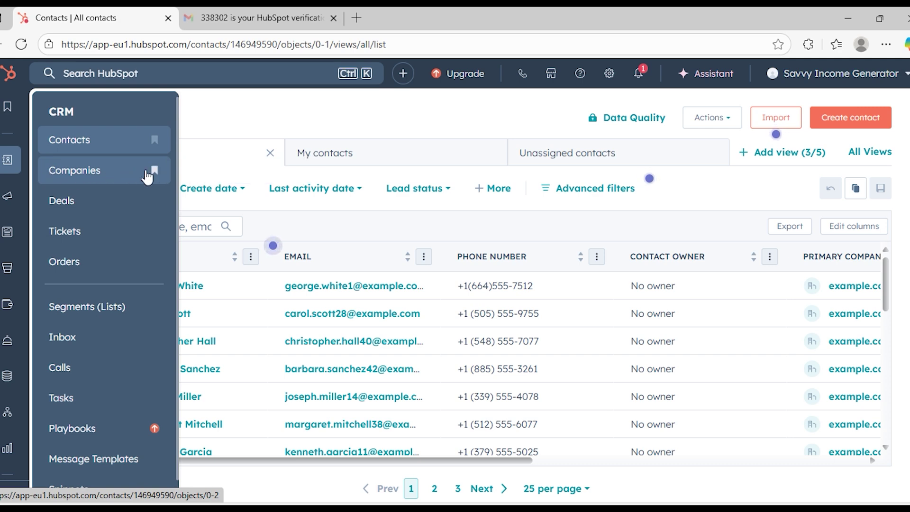
{"action": "left_click", "coordinate": [75, 172]}
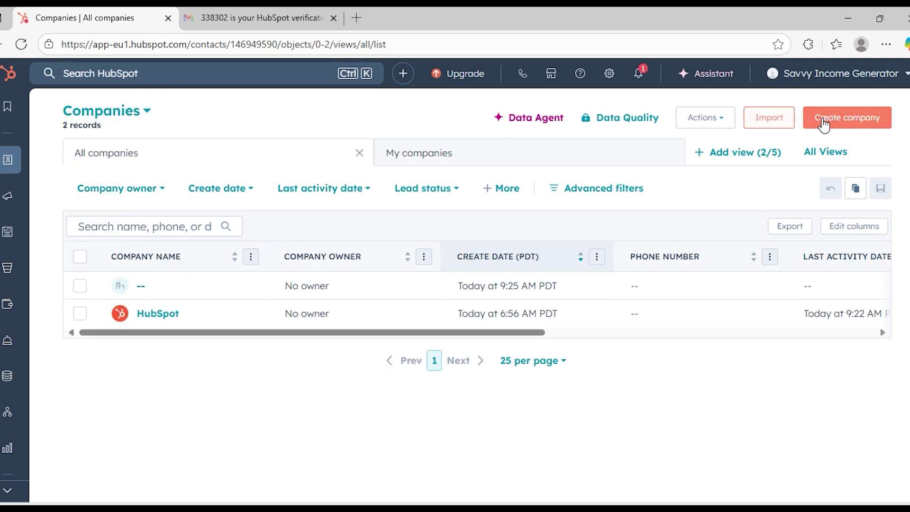
{"action": "left_click", "coordinate": [851, 123]}
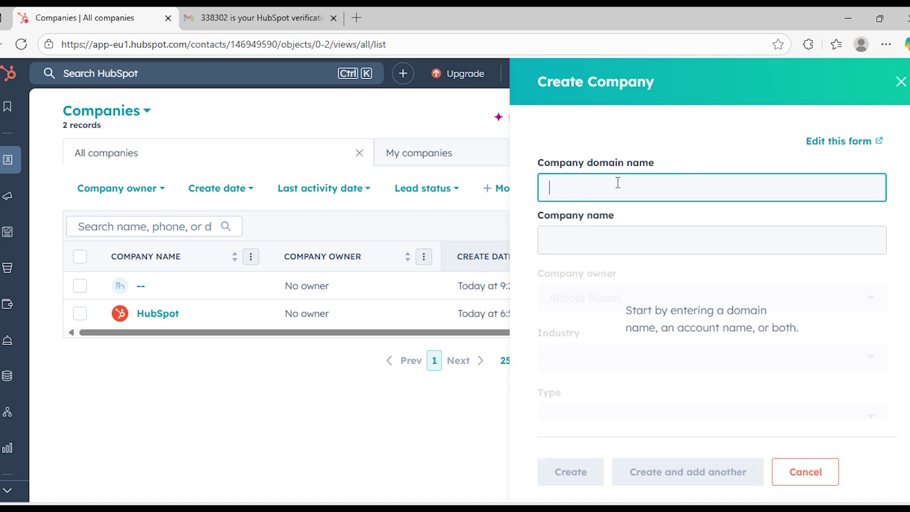
{"action": "type", "text": "savvyind"}
{"action": "left_click", "coordinate": [638, 240]}
{"action": "type", "text": "Business Toolset"}
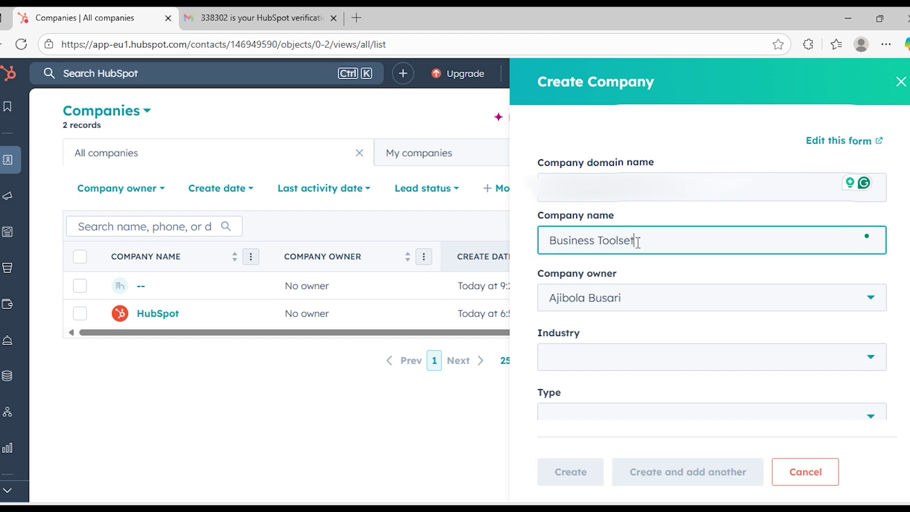
{"action": "scroll", "coordinate": [588, 481], "scroll_direction": "down", "scroll_amount": 5}
{"action": "left_click", "coordinate": [588, 482]}
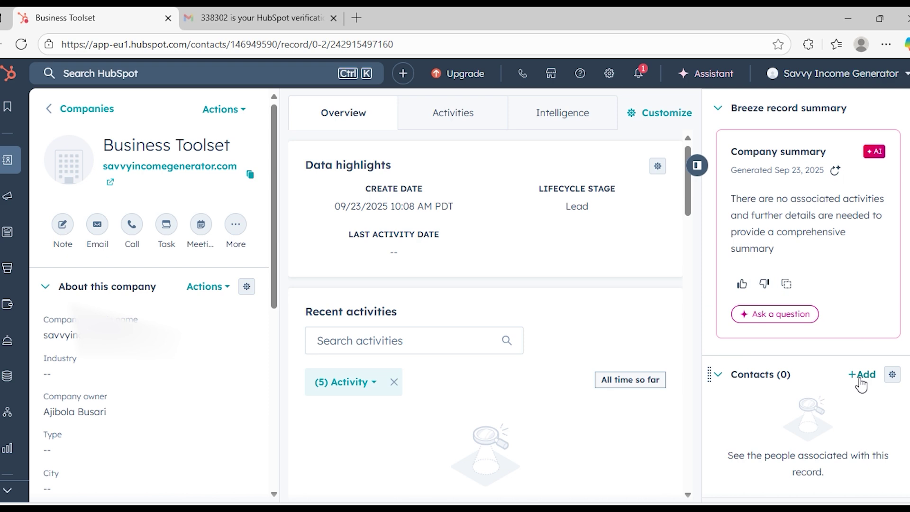
{"action": "left_click", "coordinate": [861, 377]}
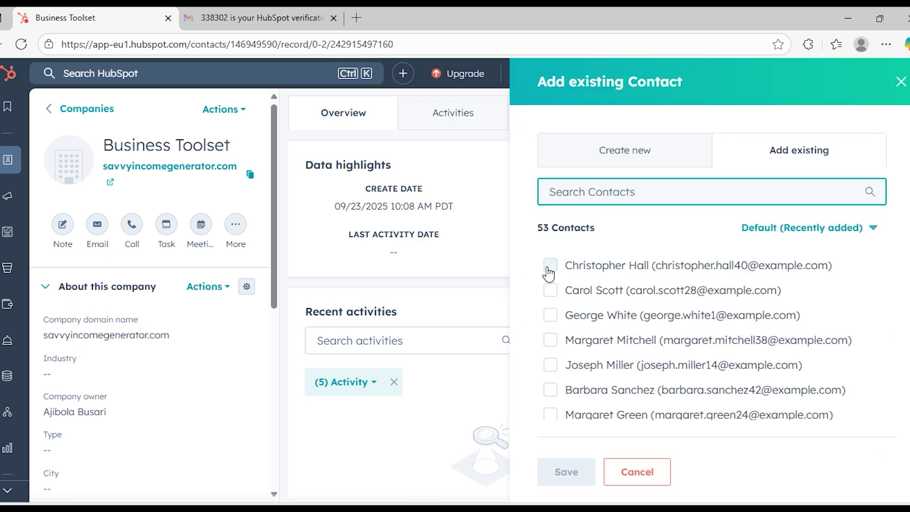
- Associate three existing contacts with Business Toolset and view the company's linked contacts
{"action": "left_click", "coordinate": [549, 266]}
{"action": "left_click", "coordinate": [551, 307]}
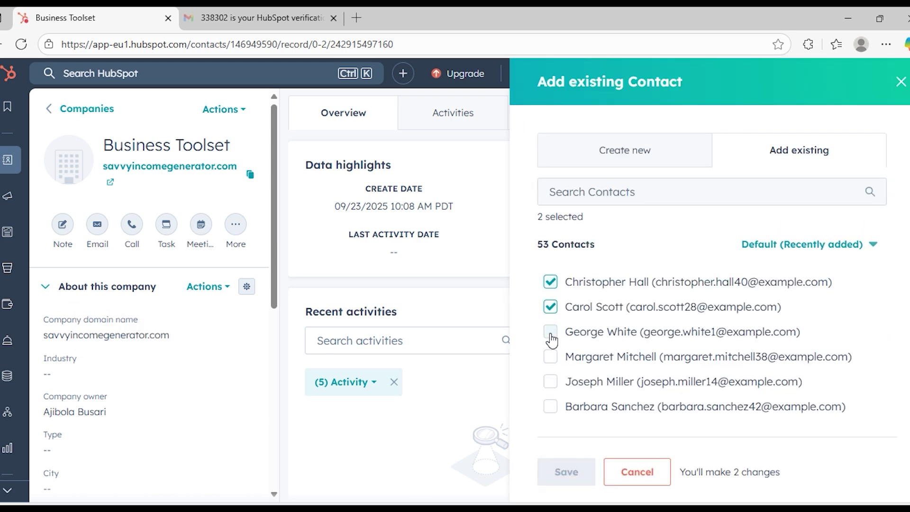
{"action": "left_click", "coordinate": [551, 333]}
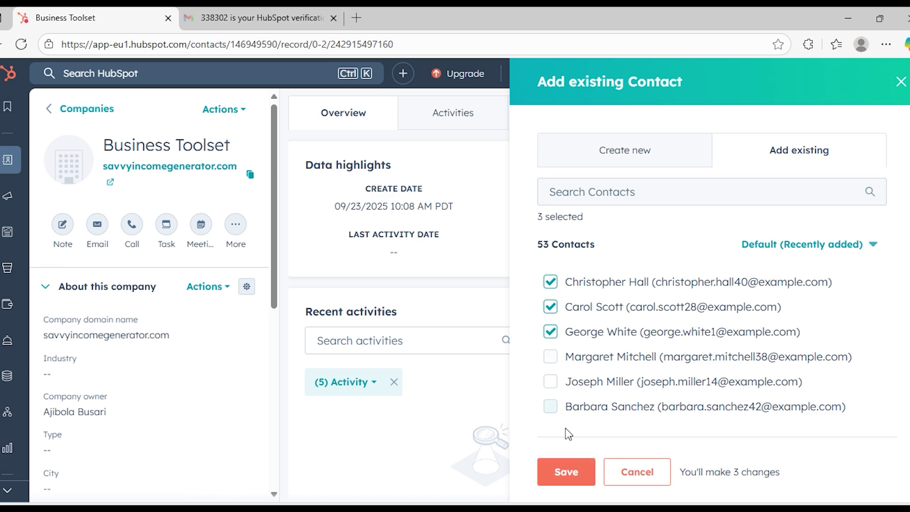
{"action": "left_click", "coordinate": [568, 476]}
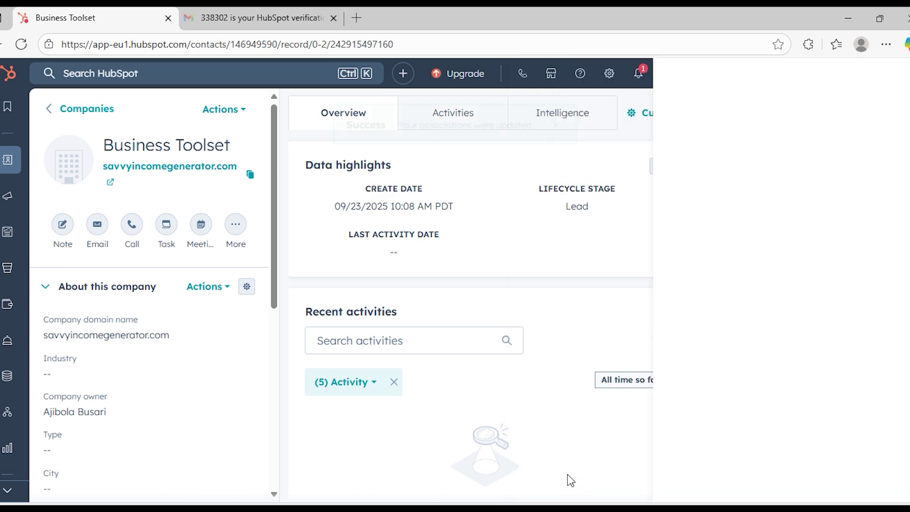
{"action": "scroll", "coordinate": [783, 432], "scroll_direction": "down", "scroll_amount": 6}
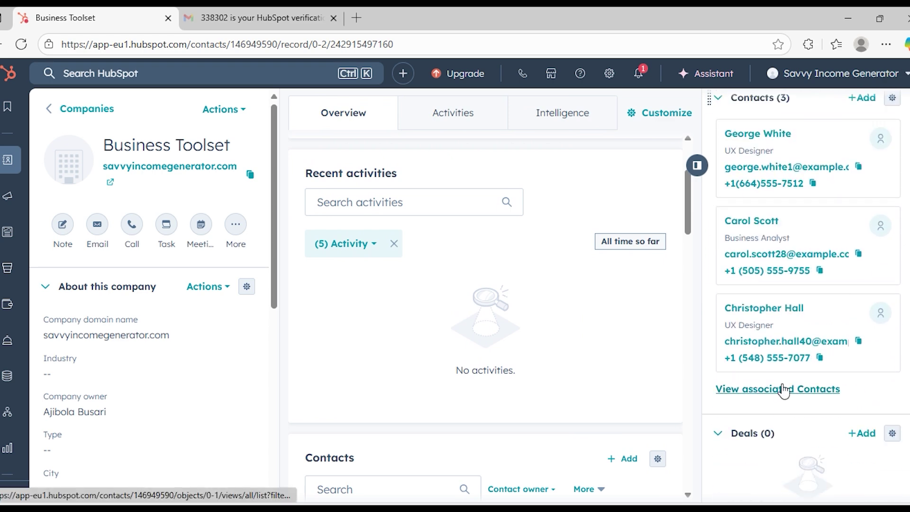
{"action": "left_click", "coordinate": [784, 390]}
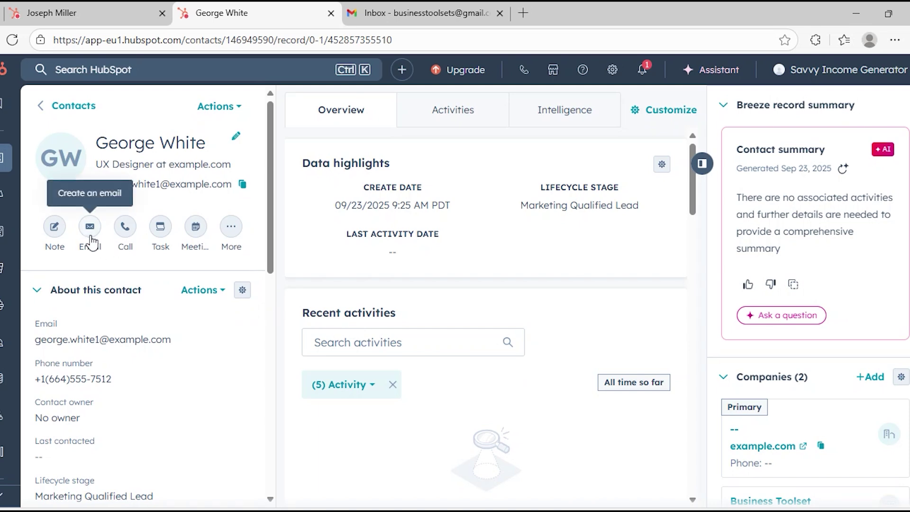
- From the contact's email composer, start connecting a Gmail inbox and submit the email address
{"action": "left_click", "coordinate": [90, 227]}
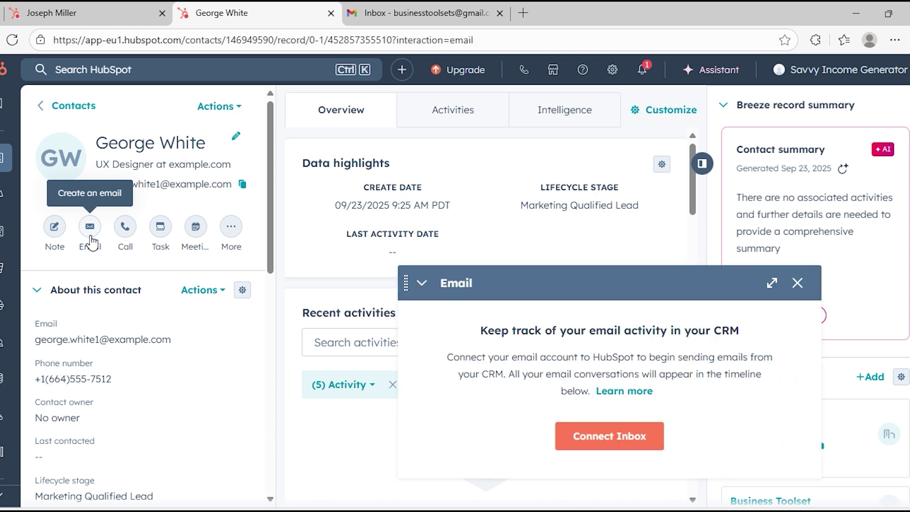
{"action": "left_click", "coordinate": [657, 444]}
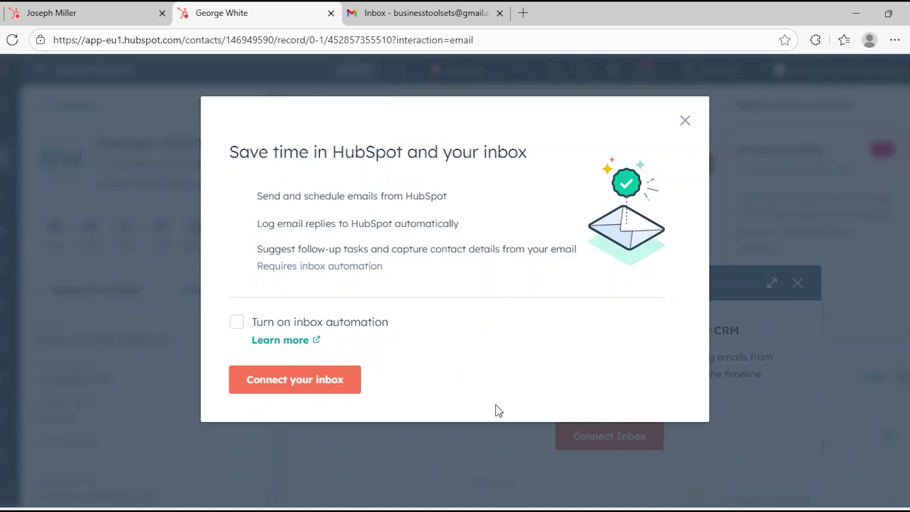
{"action": "left_click", "coordinate": [352, 387]}
{"action": "left_click", "coordinate": [443, 239]}
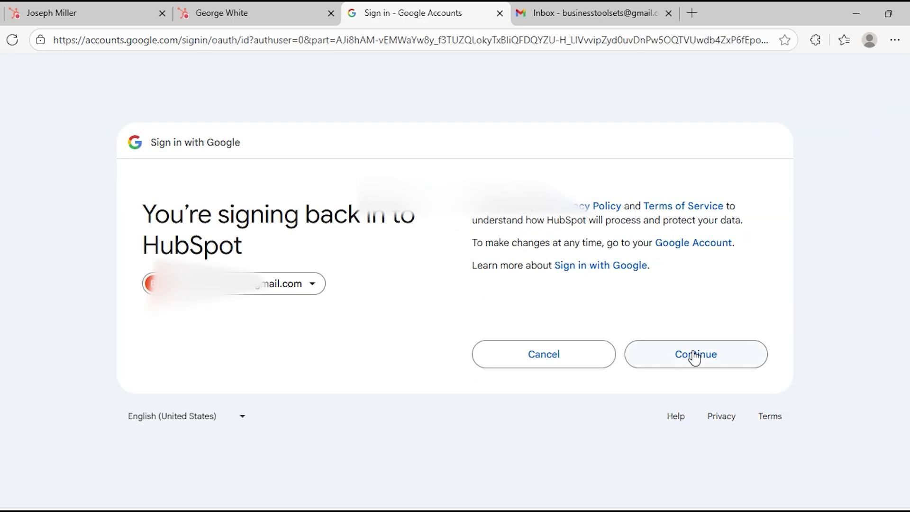
- Confirm the Google sign-in and grant HubSpot permission to view and send Gmail
{"action": "left_click", "coordinate": [694, 357]}
{"action": "scroll", "coordinate": [565, 248], "scroll_direction": "down", "scroll_amount": 4}
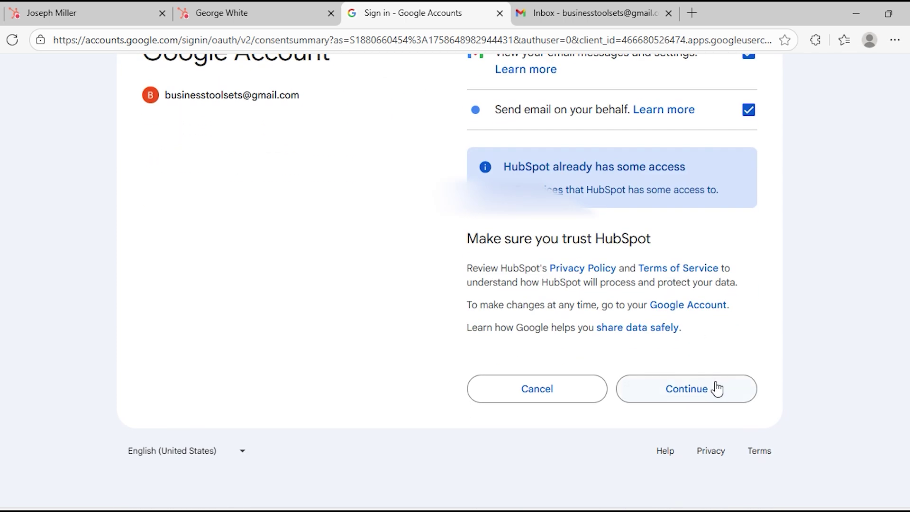
{"action": "left_click", "coordinate": [717, 389]}
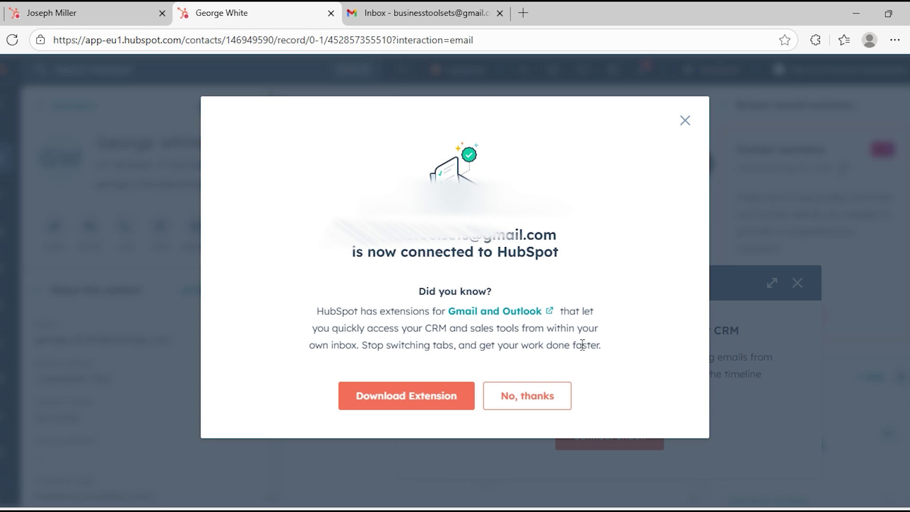
- Decline the HubSpot browser extension offer once the Gmail inbox connects
{"action": "left_click", "coordinate": [561, 397]}
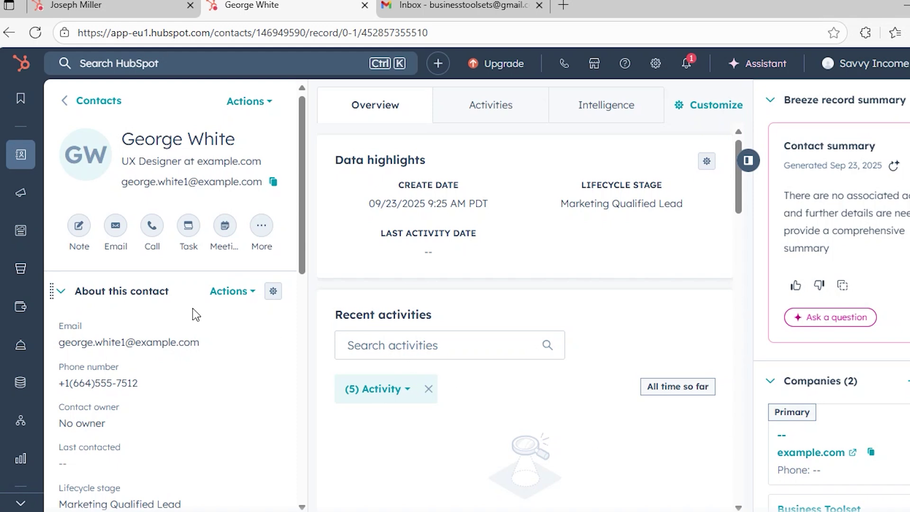
- Connect the Google / Gmail calendar from the contact's Meetings tab and accept calendar access
{"action": "left_click", "coordinate": [225, 226]}
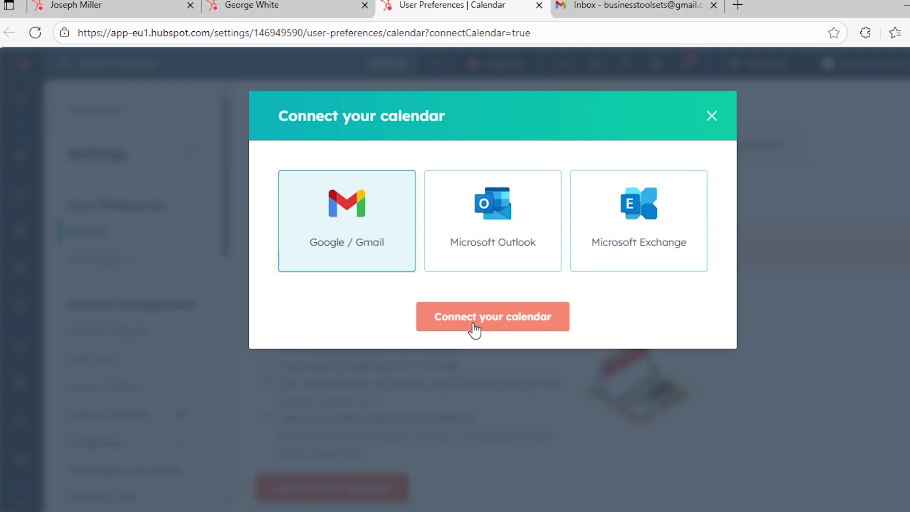
{"action": "left_click", "coordinate": [474, 322]}
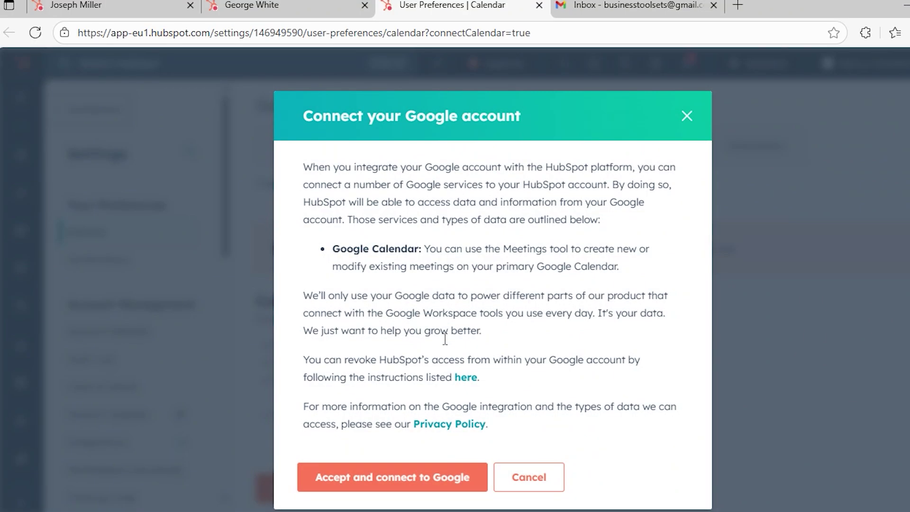
{"action": "left_click", "coordinate": [341, 480]}
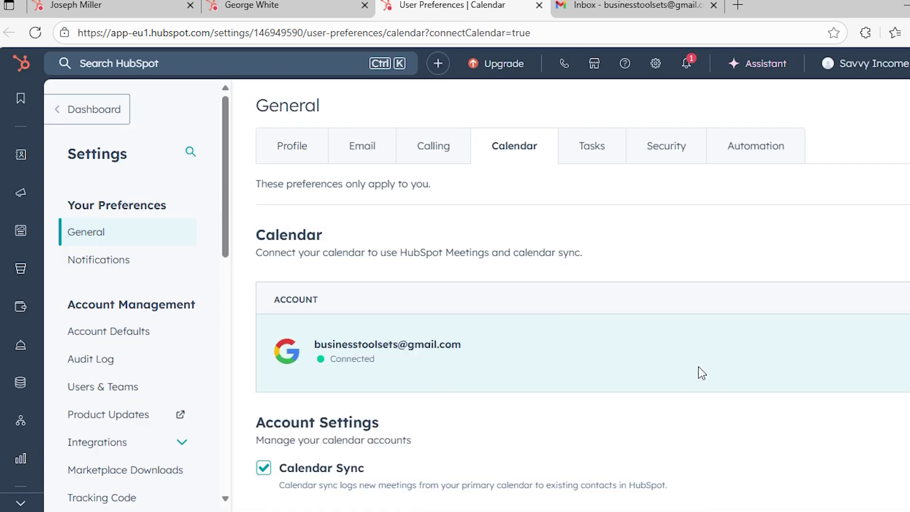
{"action": "scroll", "coordinate": [699, 366], "scroll_direction": "down", "scroll_amount": 3}
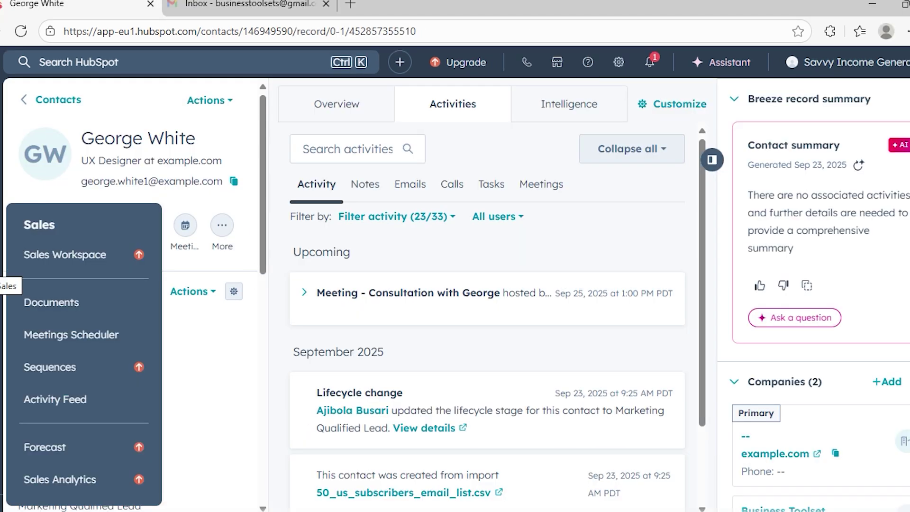
- Open the meetings scheduler and save the scheduling page settings
{"action": "left_click", "coordinate": [56, 336]}
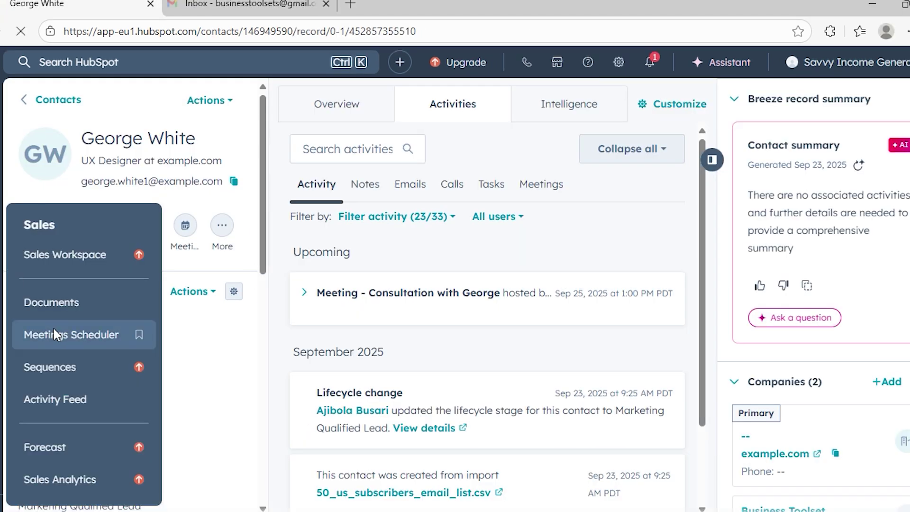
{"action": "scroll", "coordinate": [230, 294], "scroll_direction": "down", "scroll_amount": 5}
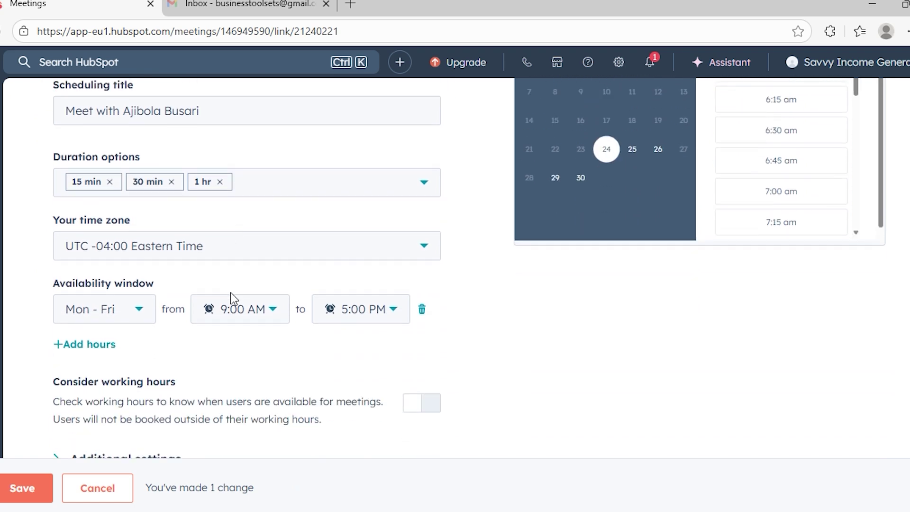
{"action": "scroll", "coordinate": [230, 292], "scroll_direction": "down", "scroll_amount": 2}
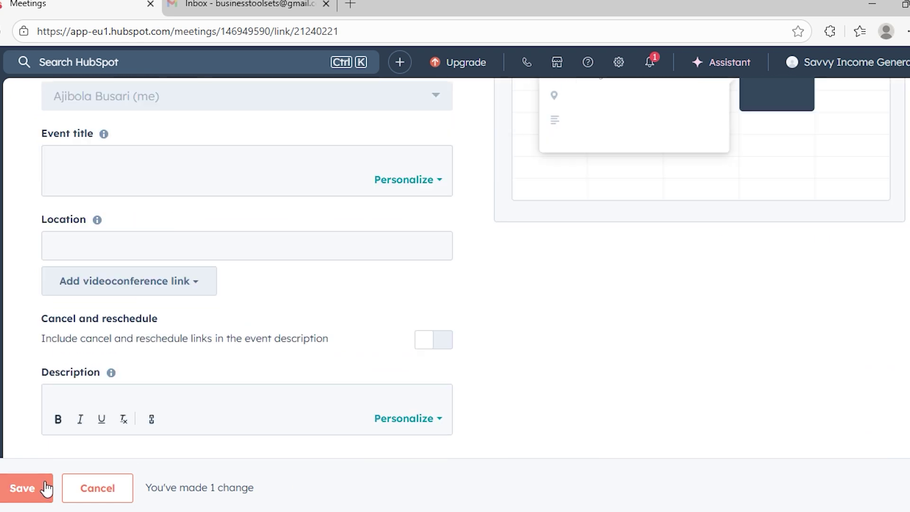
{"action": "left_click", "coordinate": [40, 489]}
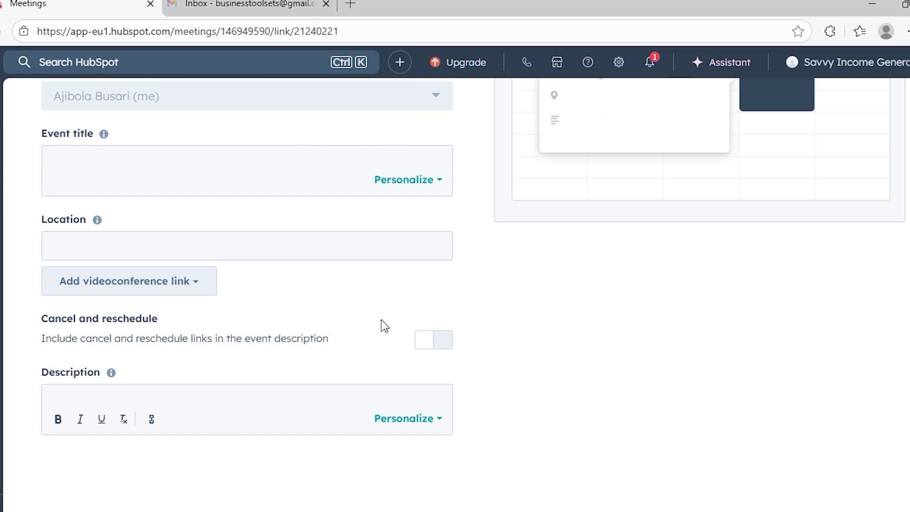
- Review the meeting link's Overview and go back to the Meetings list
{"action": "scroll", "coordinate": [381, 321], "scroll_direction": "up", "scroll_amount": 2}
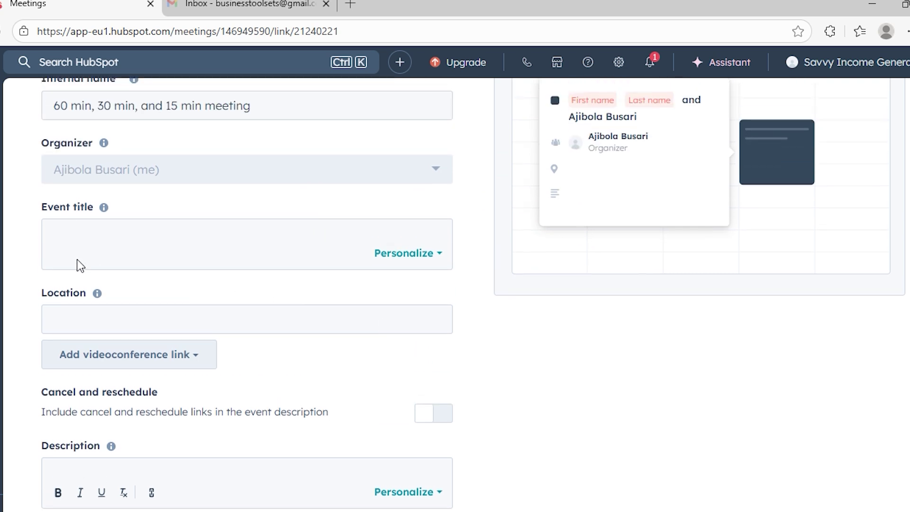
{"action": "scroll", "coordinate": [382, 320], "scroll_direction": "down", "scroll_amount": 2}
{"action": "scroll", "coordinate": [78, 261], "scroll_direction": "up", "scroll_amount": 5}
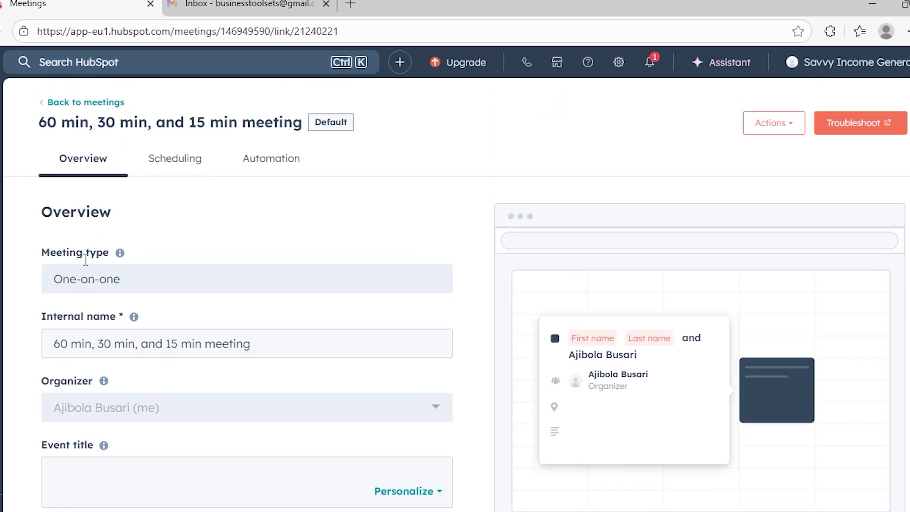
{"action": "left_click", "coordinate": [62, 104]}
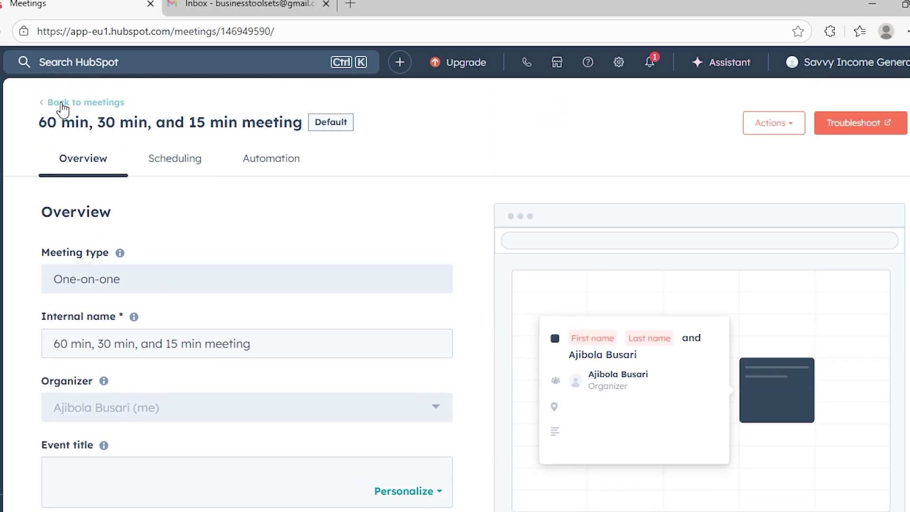
{"action": "mouse_move", "coordinate": [395, 343]}
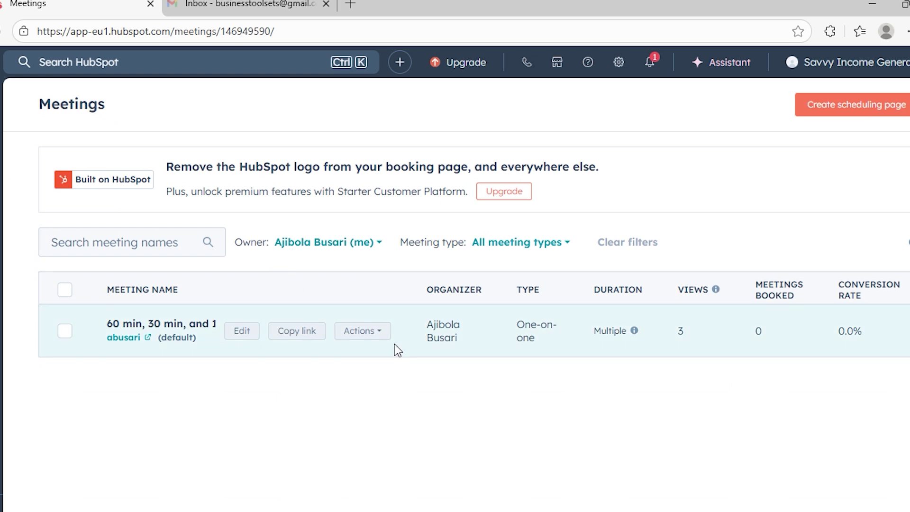
- Copy the meeting booking link and begin guided setup of a pipeline named Sales Pipeline
{"action": "left_click", "coordinate": [315, 338]}
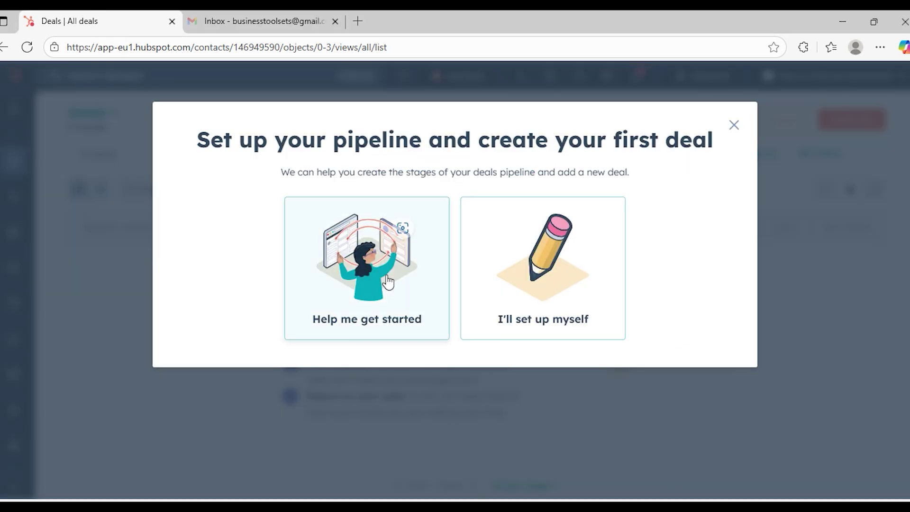
{"action": "left_click", "coordinate": [388, 282]}
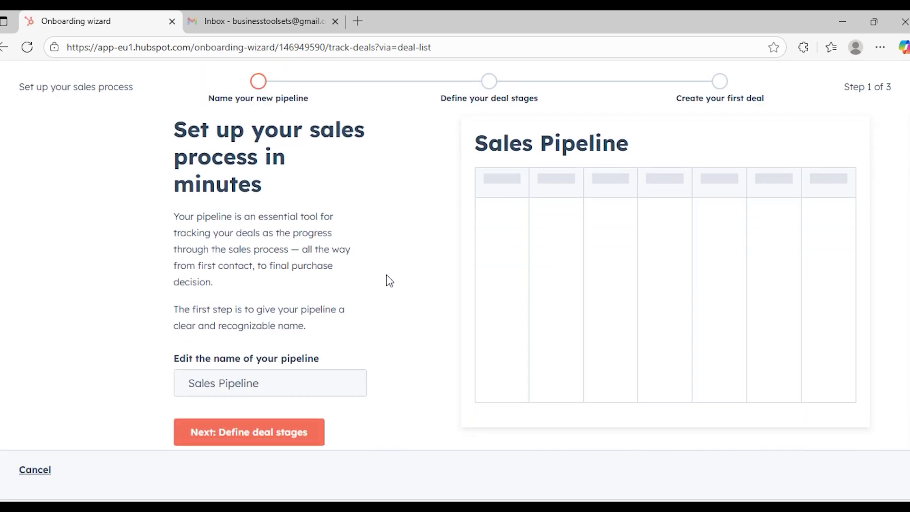
{"action": "scroll", "coordinate": [386, 274], "scroll_direction": "down", "scroll_amount": 1}
{"action": "left_click", "coordinate": [348, 354]}
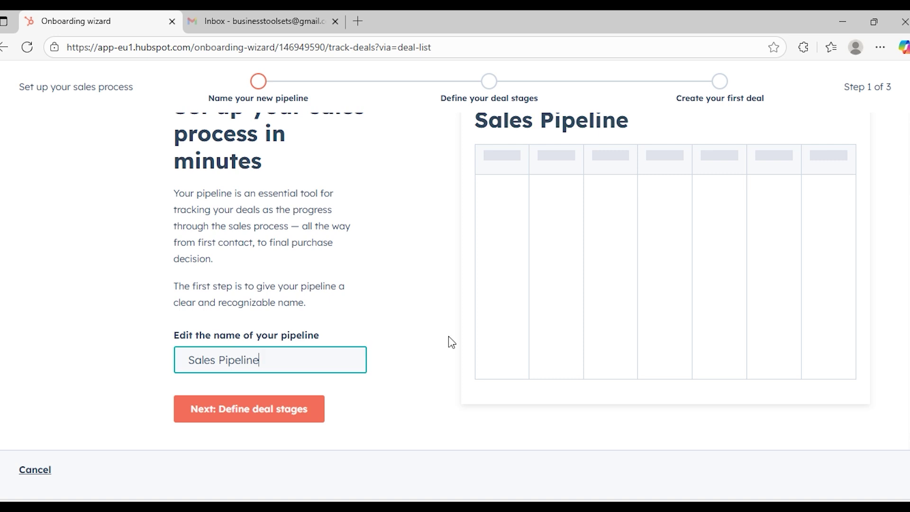
- Review the default stages: Appointment Scheduled, Qualified To Buy, Presentation Scheduled, Contract Sent
{"action": "left_click", "coordinate": [230, 415]}
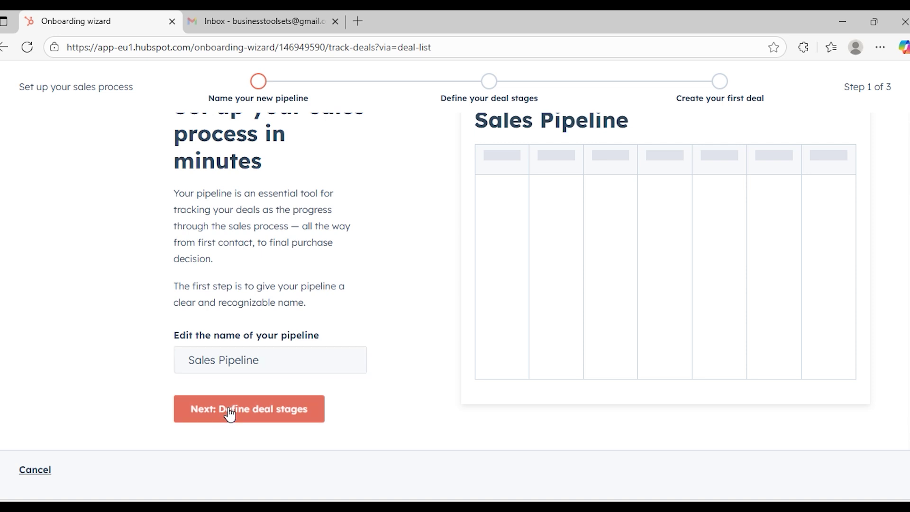
{"action": "scroll", "coordinate": [256, 396], "scroll_direction": "down", "scroll_amount": 3}
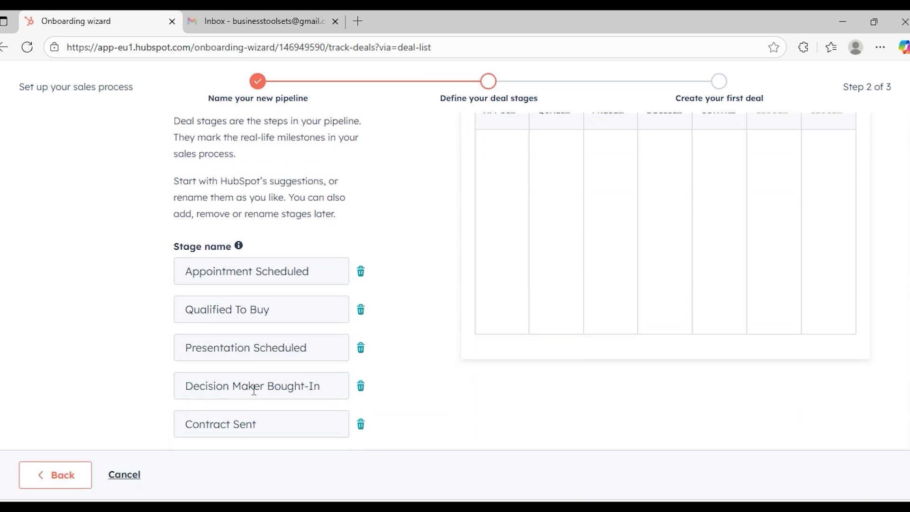
{"action": "left_click", "coordinate": [319, 269]}
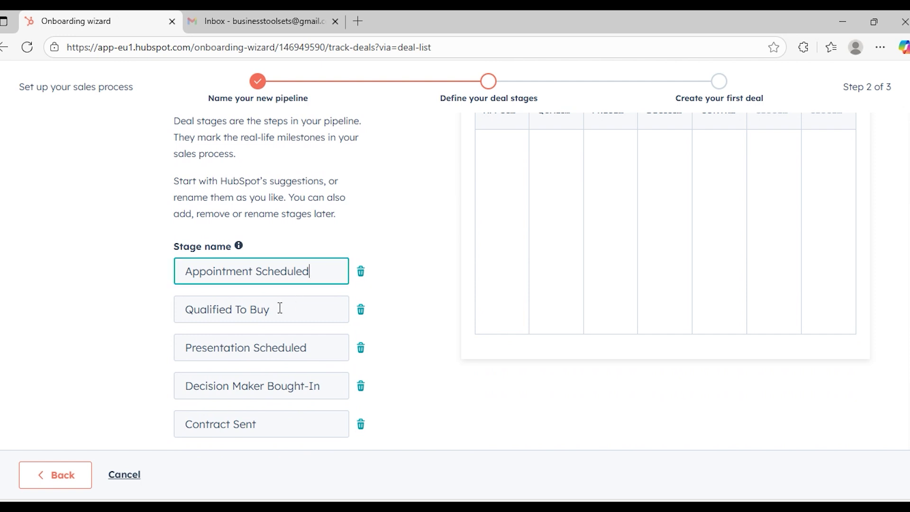
{"action": "left_click", "coordinate": [280, 309]}
{"action": "scroll", "coordinate": [287, 306], "scroll_direction": "down", "scroll_amount": 2}
{"action": "left_click", "coordinate": [320, 280]}
{"action": "scroll", "coordinate": [319, 280], "scroll_direction": "down", "scroll_amount": 1}
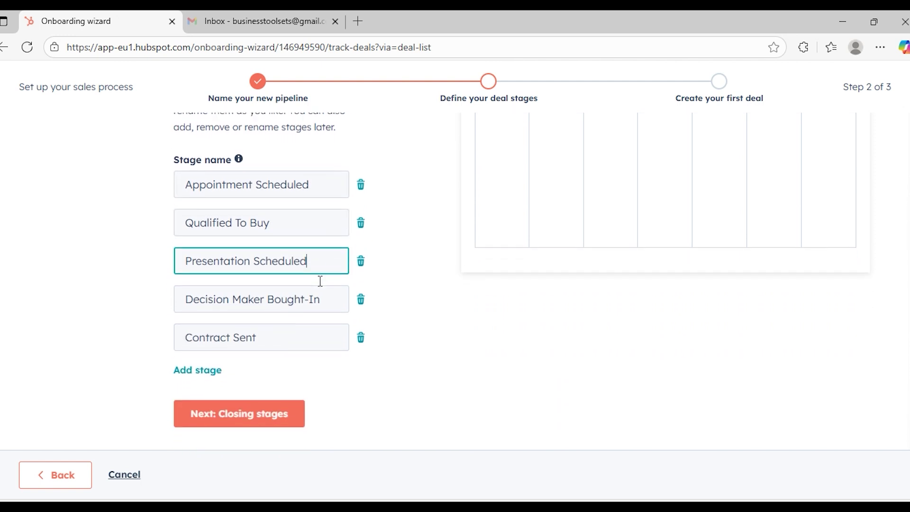
{"action": "left_click", "coordinate": [276, 336]}
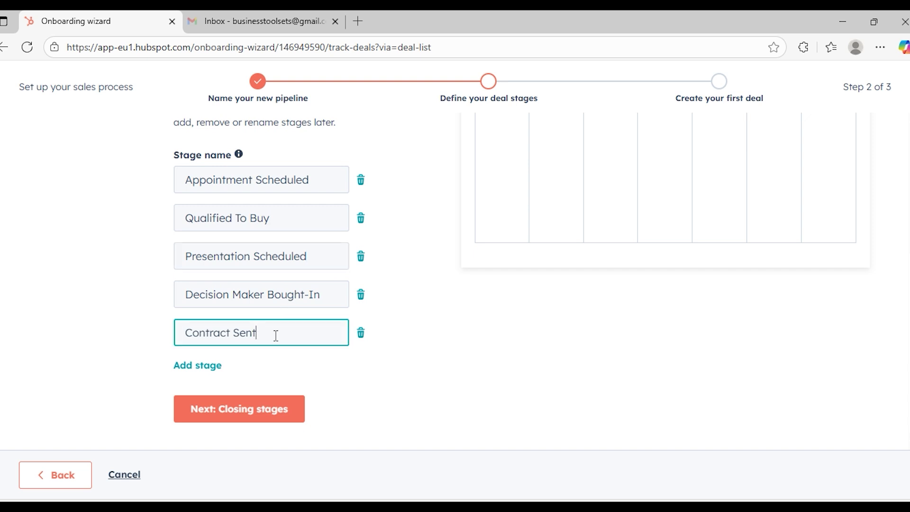
- Add then remove an extra stage, keep Closed Won and Closed Lost, and advance to deal creation
{"action": "left_click", "coordinate": [220, 369]}
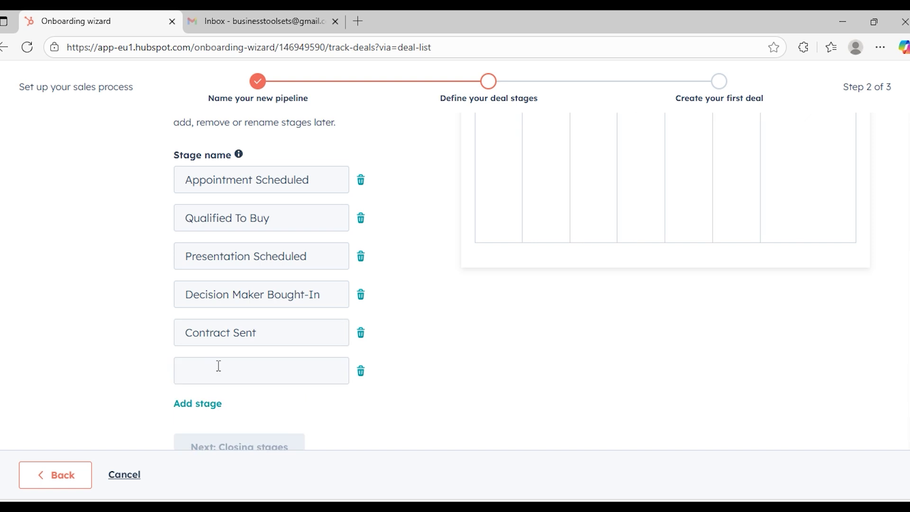
{"action": "left_click", "coordinate": [363, 372]}
{"action": "left_click", "coordinate": [270, 409]}
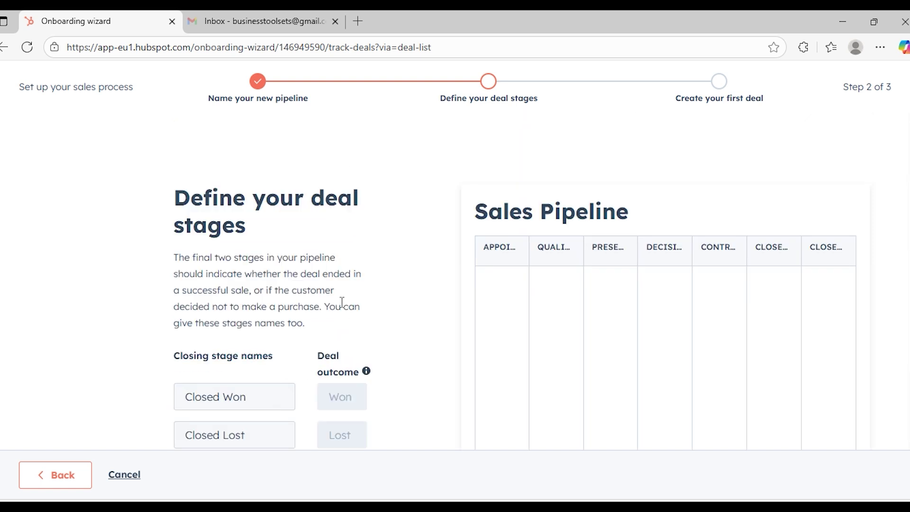
{"action": "scroll", "coordinate": [342, 302], "scroll_direction": "down", "scroll_amount": 2}
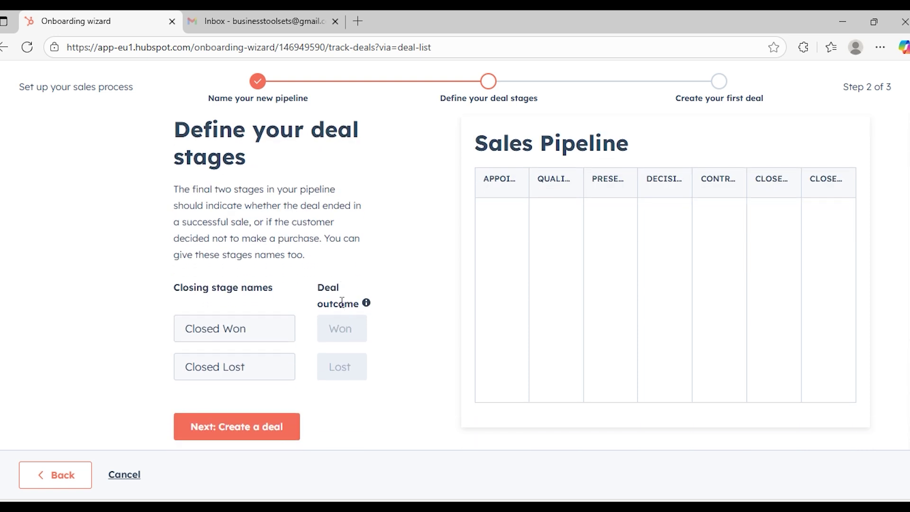
{"action": "left_click", "coordinate": [259, 327]}
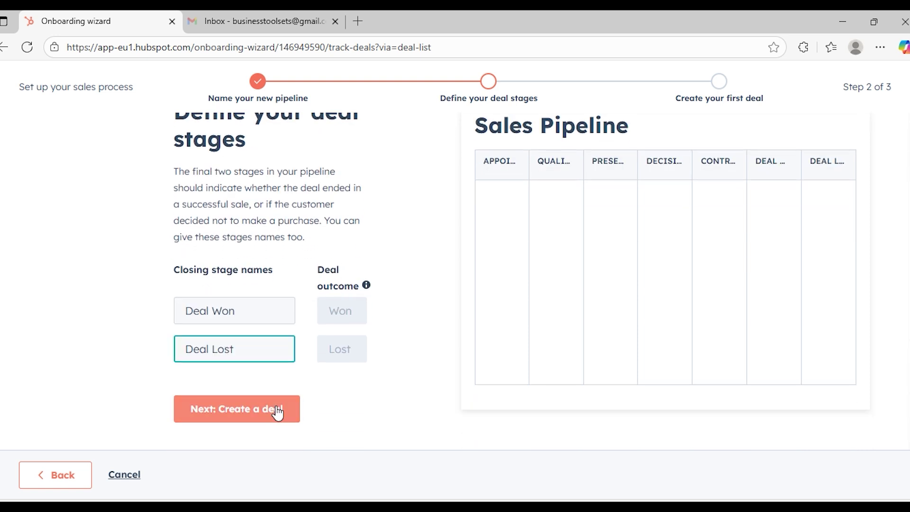
{"action": "left_click", "coordinate": [264, 408]}
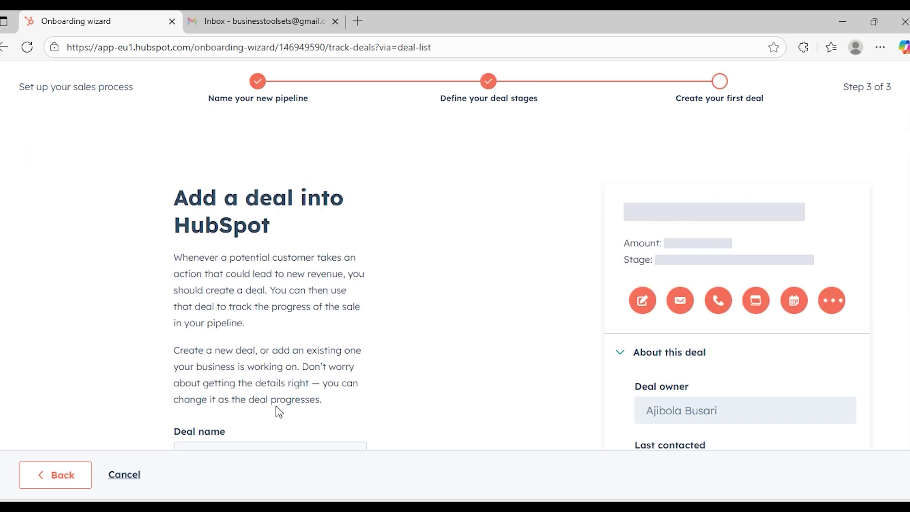
- Name the new deal 'HubSpot deal' with an amount of 30,000
{"action": "type", "text": "HubSpot deal"}
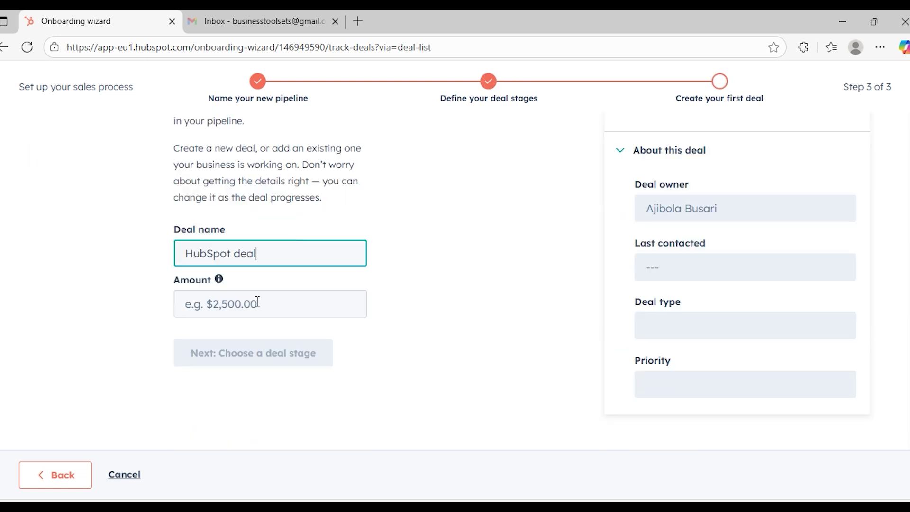
{"action": "left_click", "coordinate": [258, 302]}
{"action": "type", "text": "30,000"}
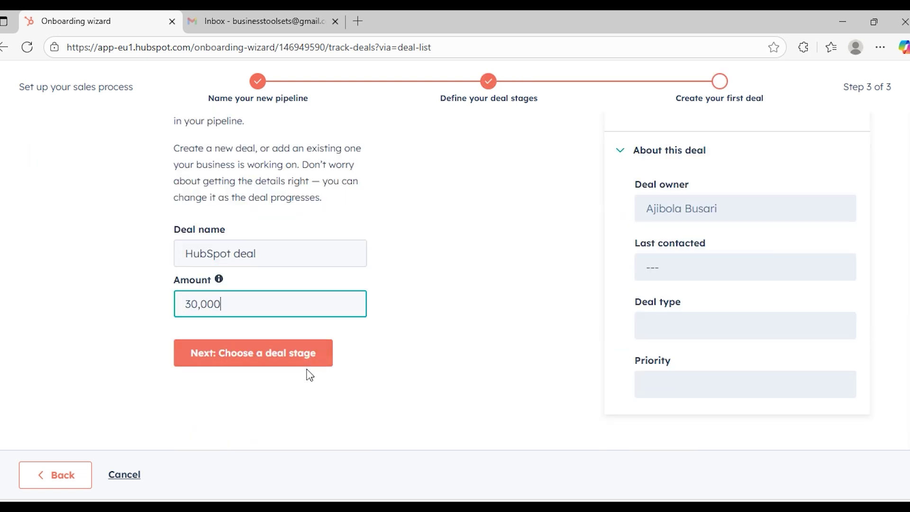
- Choose a starting stage for the deal, then drag its card into Qualified To Buy
{"action": "left_click", "coordinate": [309, 356]}
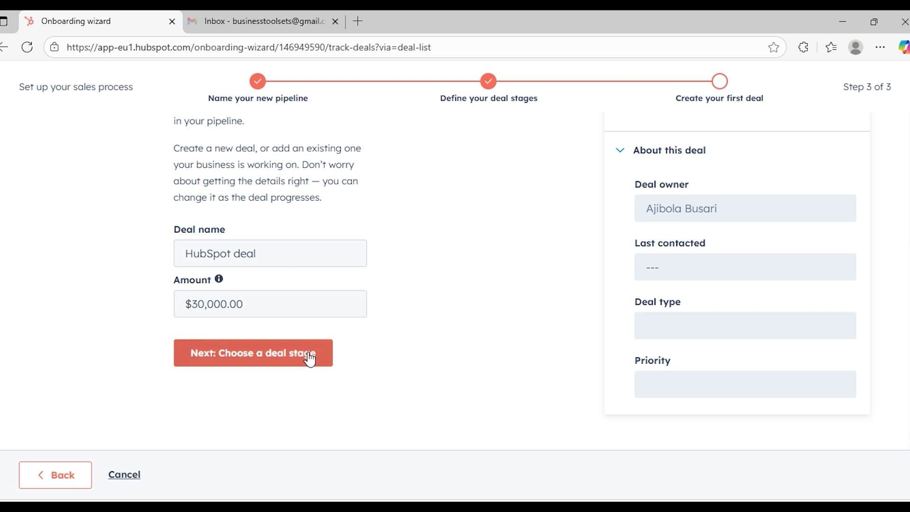
{"action": "scroll", "coordinate": [365, 320], "scroll_direction": "down", "scroll_amount": 2}
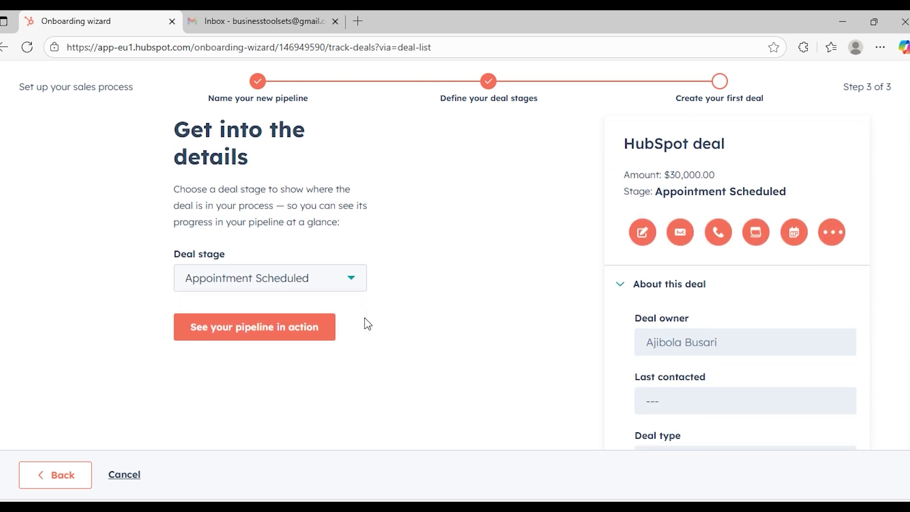
{"action": "left_click", "coordinate": [340, 280]}
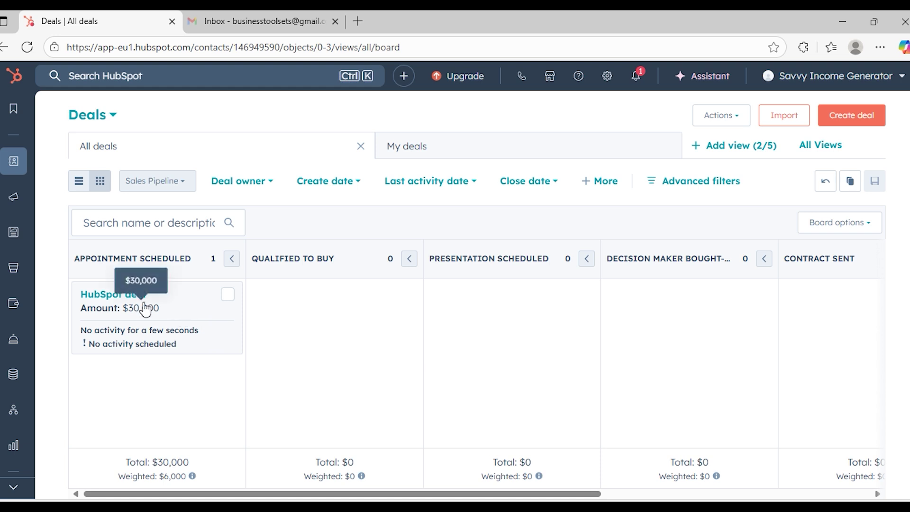
{"action": "left_click_drag", "start_coordinate": [145, 309], "coordinate": [482, 308]}
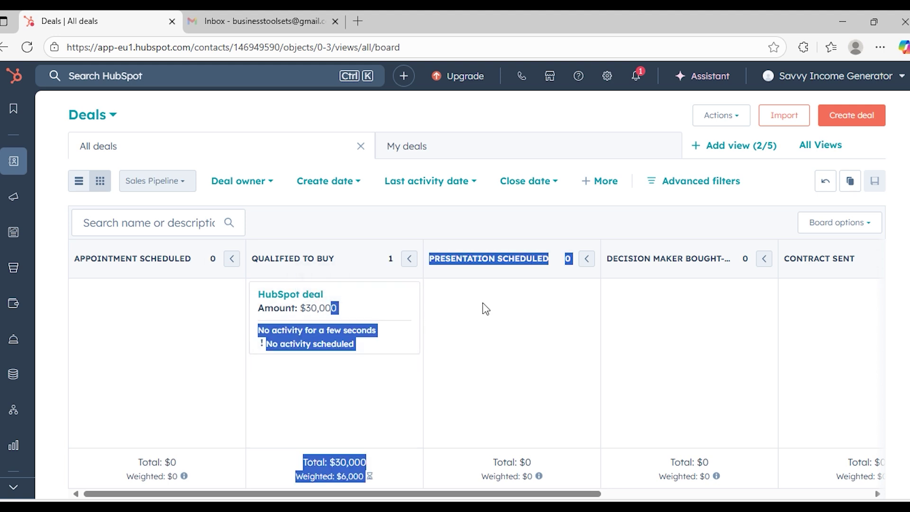
- Move HubSpot deal back to Appointment Scheduled and associate two existing contacts with it
{"action": "left_click", "coordinate": [278, 313]}
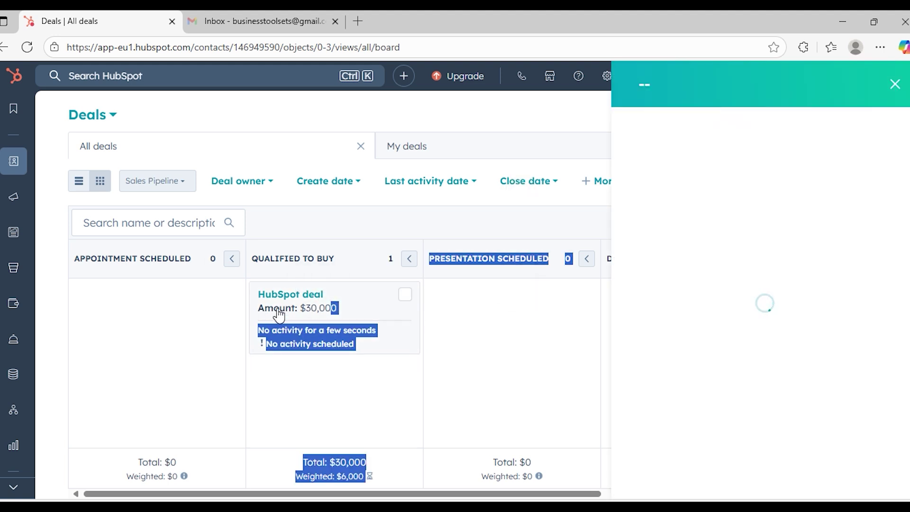
{"action": "left_click_drag", "start_coordinate": [279, 312], "coordinate": [229, 331]}
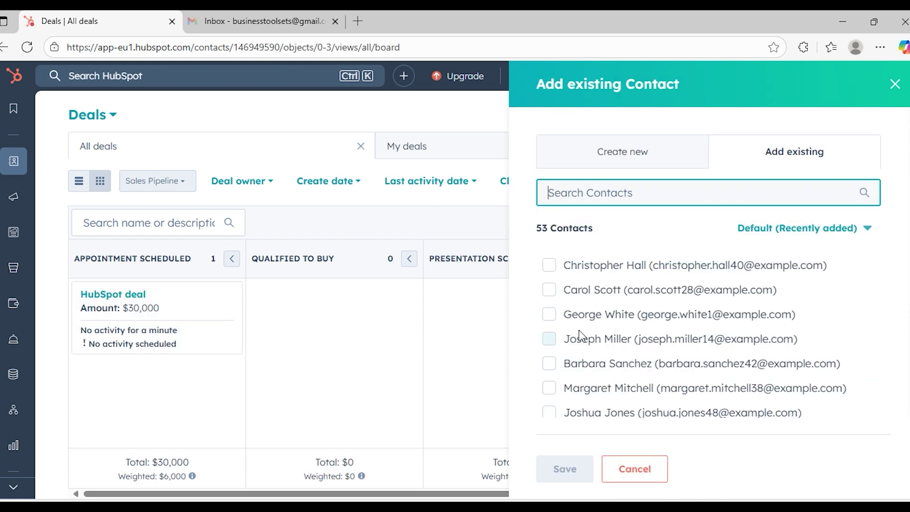
{"action": "left_click", "coordinate": [549, 314]}
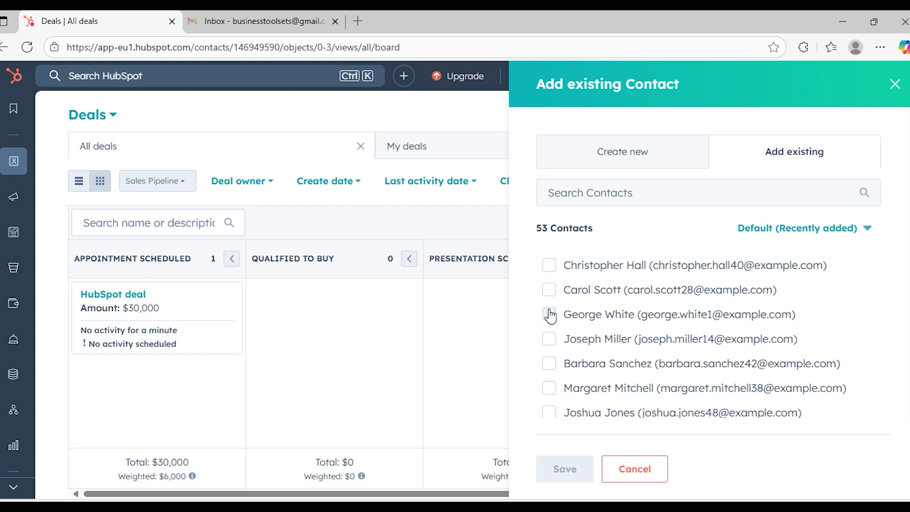
{"action": "left_click", "coordinate": [577, 470]}
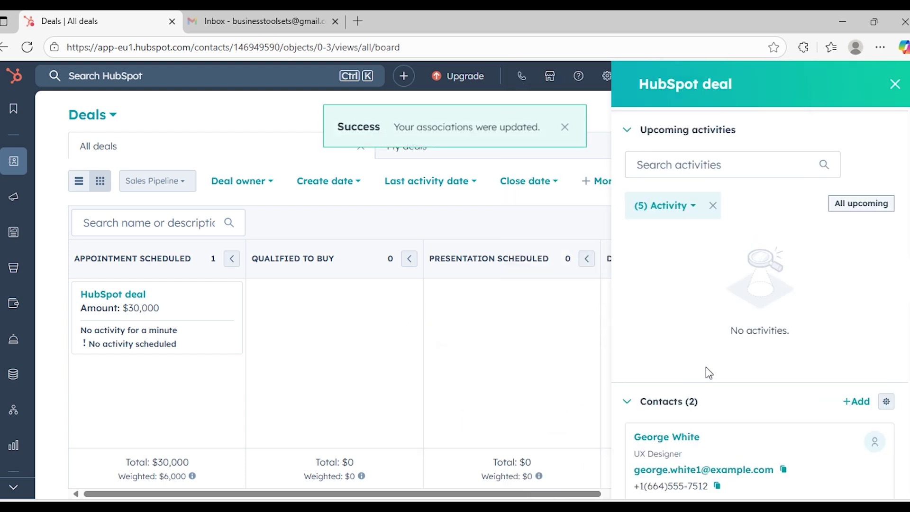
{"action": "scroll", "coordinate": [706, 367], "scroll_direction": "down", "scroll_amount": 2}
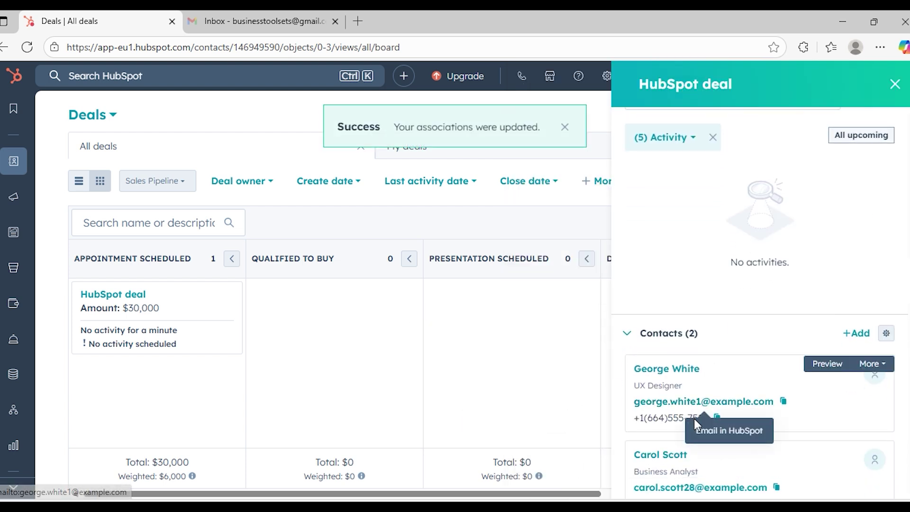
{"action": "scroll", "coordinate": [667, 467], "scroll_direction": "down", "scroll_amount": 2}
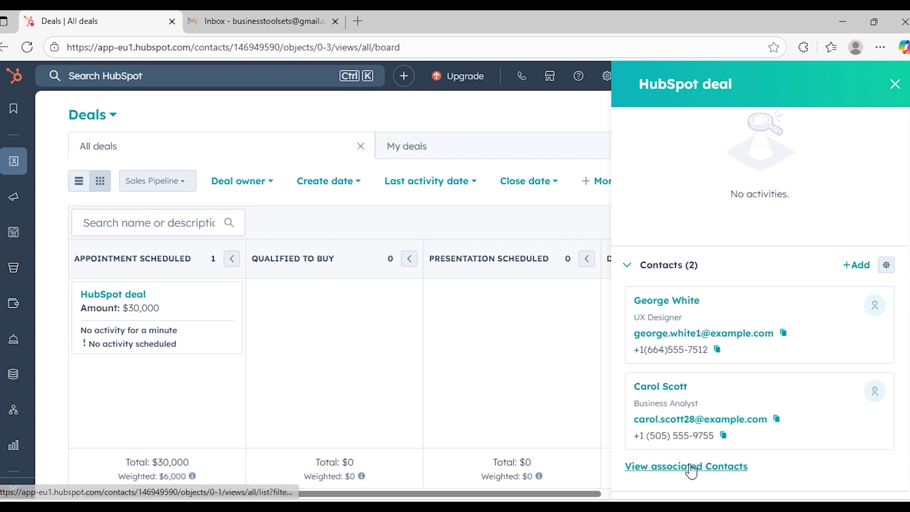
{"action": "scroll", "coordinate": [700, 441], "scroll_direction": "down", "scroll_amount": 3}
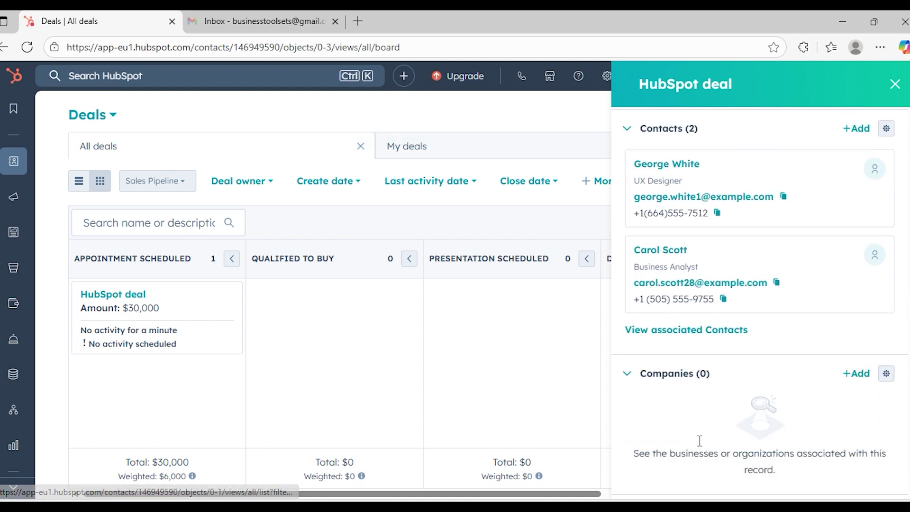
- List the deal's associated contacts, then advance the pipeline wizard to Closed Won and Closed Lost
{"action": "left_click", "coordinate": [707, 331]}
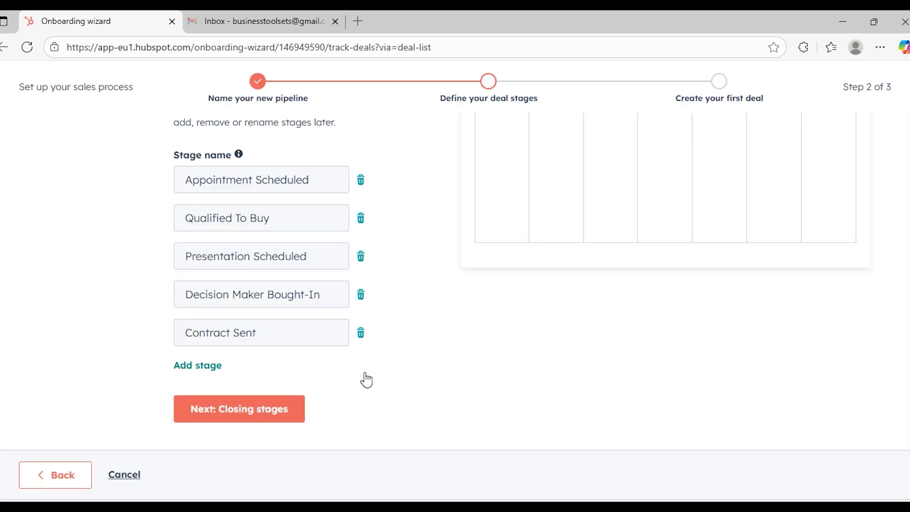
{"action": "left_click", "coordinate": [267, 408]}
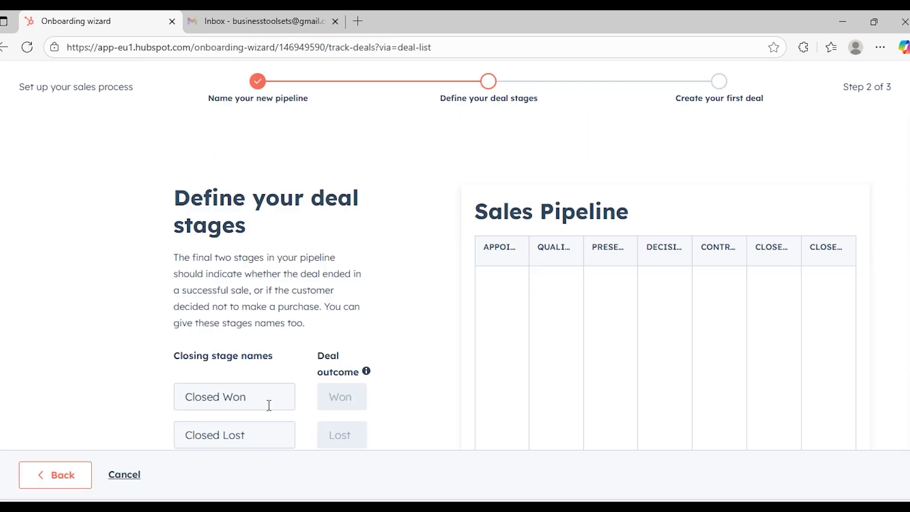